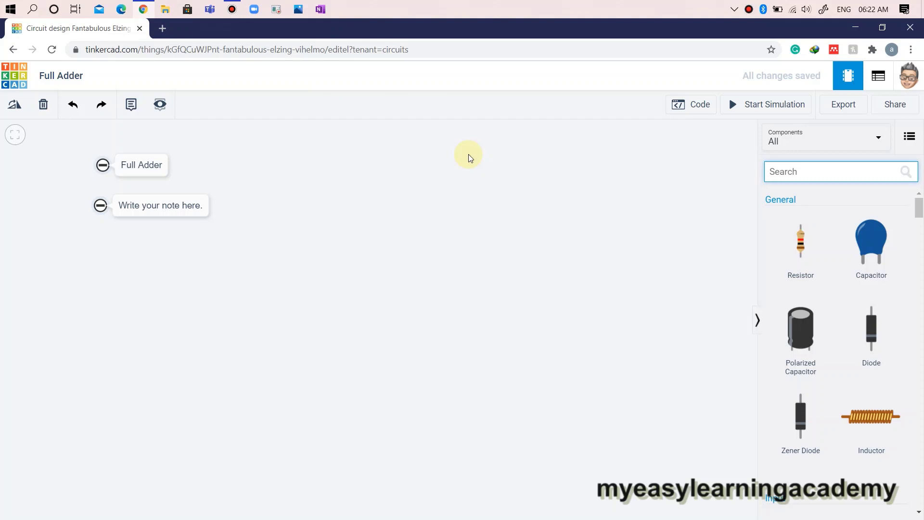
- Paste the components list into the second note
{"action": "double_click", "coordinate": [171, 204]}
{"action": "type", "text": "Components required are: Bread board, power supply, 4x DIP switch, AND Gate IC 7408, EXOR gate IC 7486, OR gate IC 7432, 2 LED's and 2 resistors 220 ohm each"}
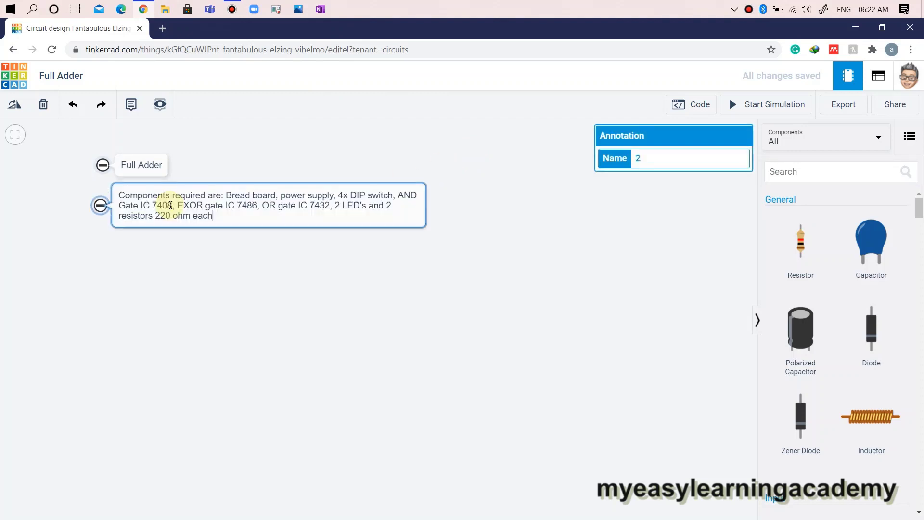
{"action": "left_click", "coordinate": [233, 268]}
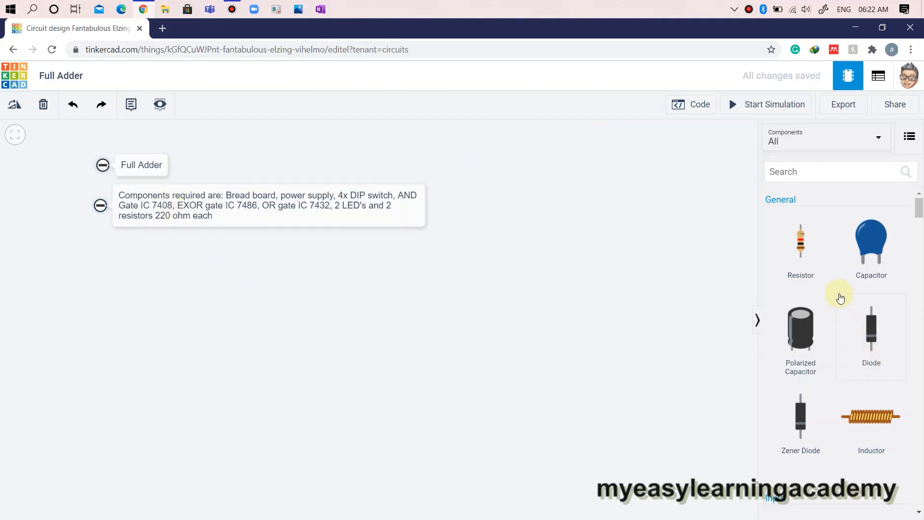
- Place the first resistor and set its resistance to 220 Ω
{"action": "scroll", "coordinate": [840, 295], "scroll_direction": "down", "scroll_amount": 5}
{"action": "scroll", "coordinate": [839, 295], "scroll_direction": "up", "scroll_amount": 5}
{"action": "left_click_drag", "start_coordinate": [800, 243], "coordinate": [476, 225]}
{"action": "left_click", "coordinate": [691, 183]}
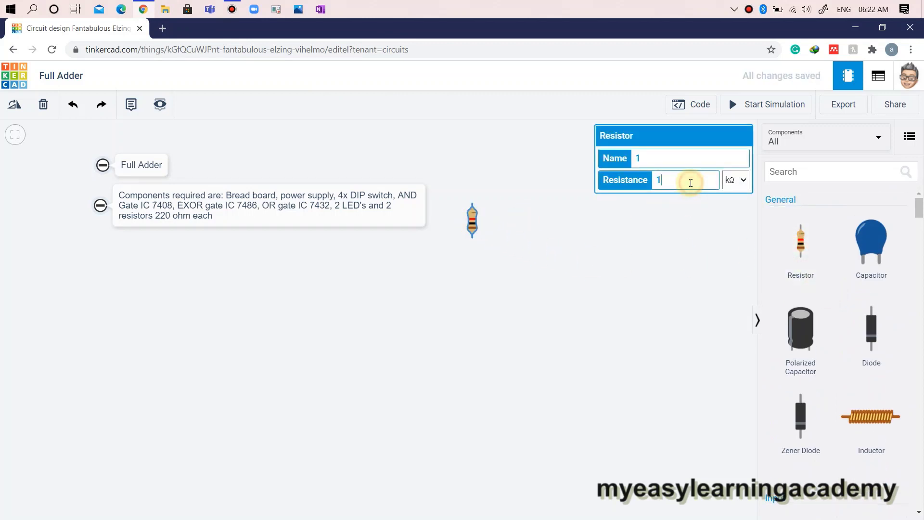
{"action": "type", "text": "220"}
{"action": "left_click", "coordinate": [733, 180]}
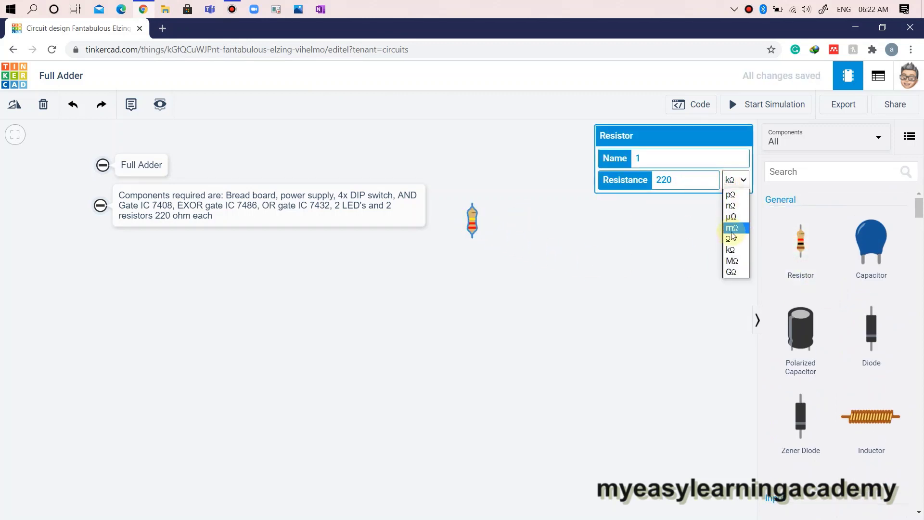
{"action": "left_click", "coordinate": [728, 237]}
- Place a second resistor beside the first, also set to 220 Ω
{"action": "left_click_drag", "start_coordinate": [803, 251], "coordinate": [505, 223]}
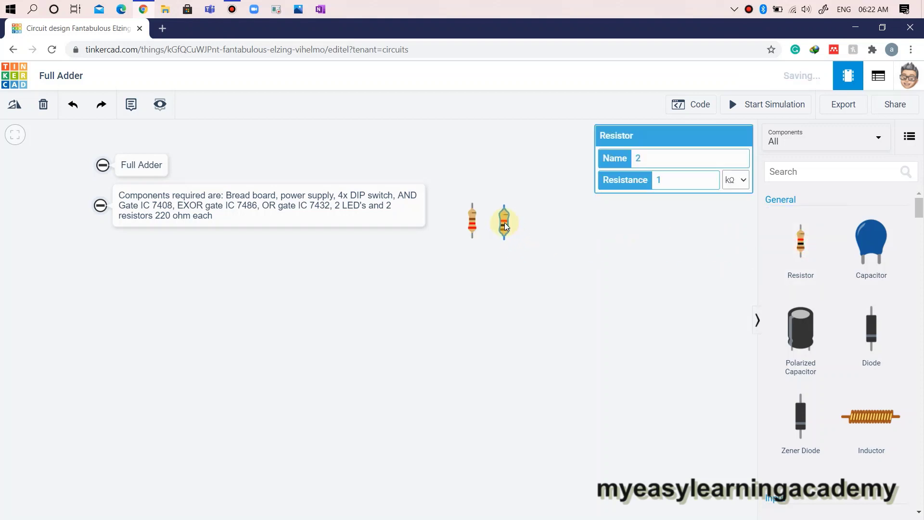
{"action": "left_click", "coordinate": [676, 178]}
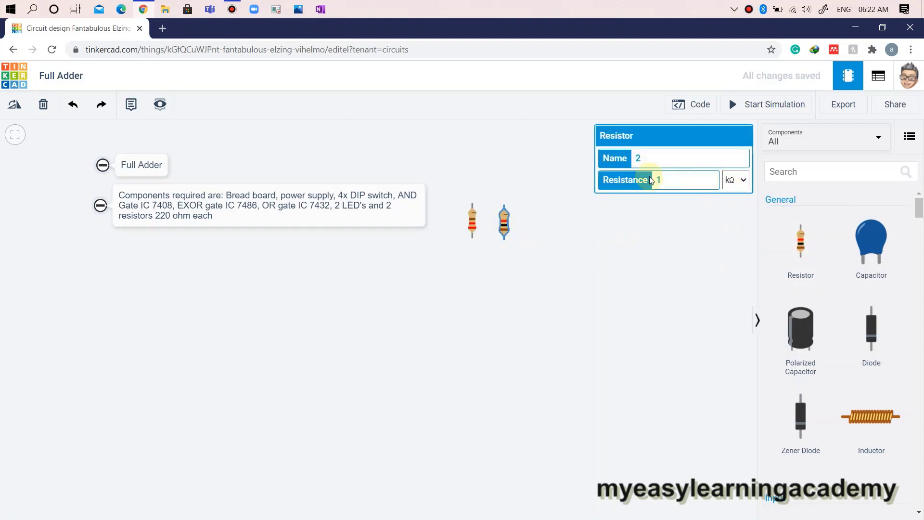
{"action": "type", "text": "220"}
{"action": "left_click", "coordinate": [736, 180]}
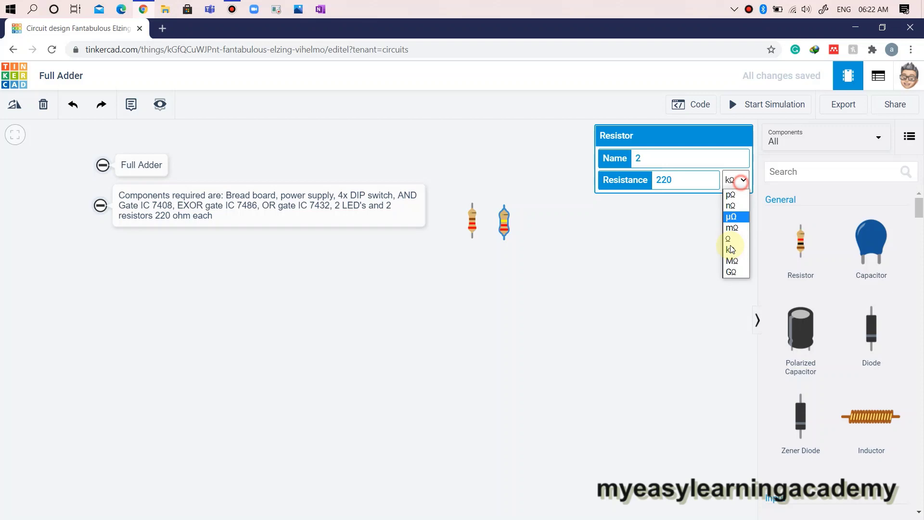
{"action": "left_click", "coordinate": [728, 237]}
- Place the 4-way DIP switch and two red LEDs beside the resistors
{"action": "scroll", "coordinate": [836, 307], "scroll_direction": "down", "scroll_amount": 10}
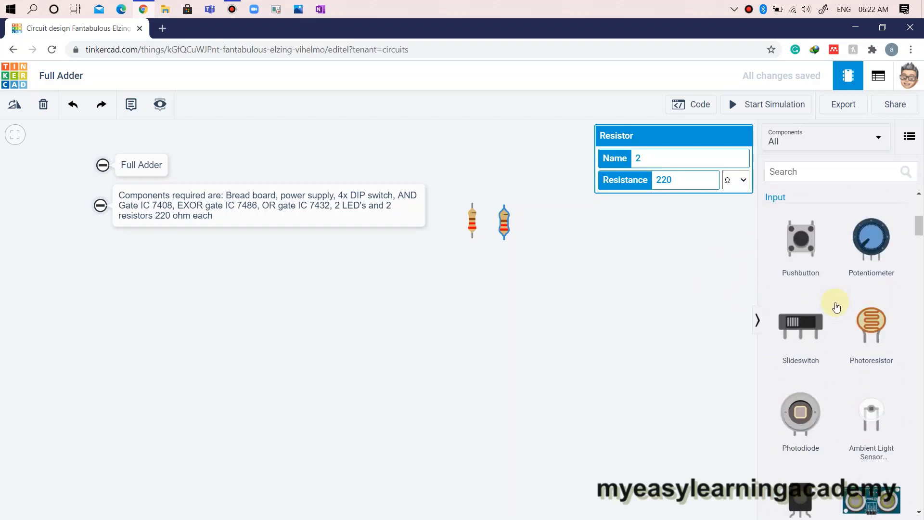
{"action": "scroll", "coordinate": [835, 306], "scroll_direction": "down", "scroll_amount": 5}
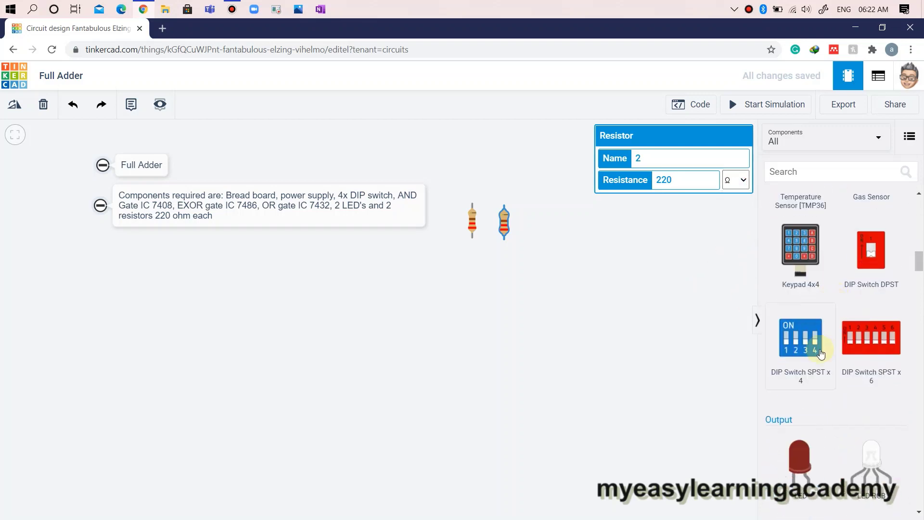
{"action": "left_click_drag", "start_coordinate": [814, 341], "coordinate": [561, 215]}
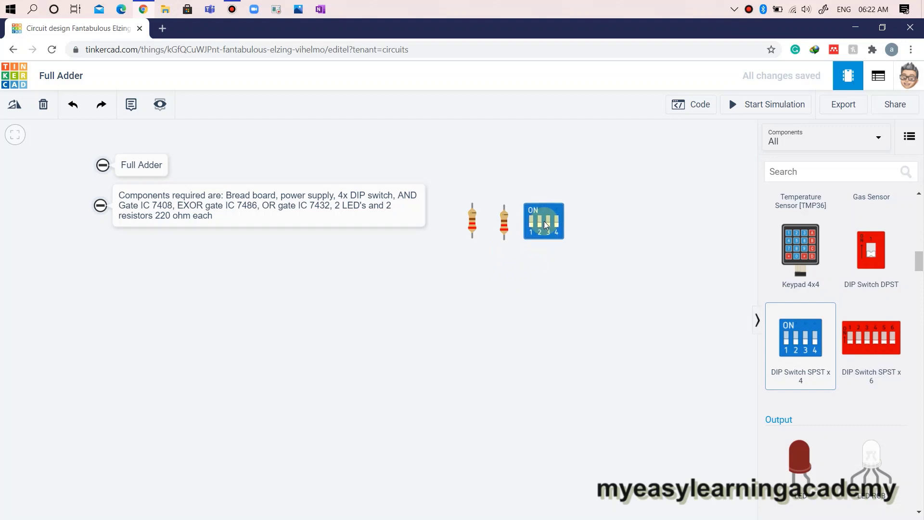
{"action": "left_click_drag", "start_coordinate": [809, 464], "coordinate": [592, 227]}
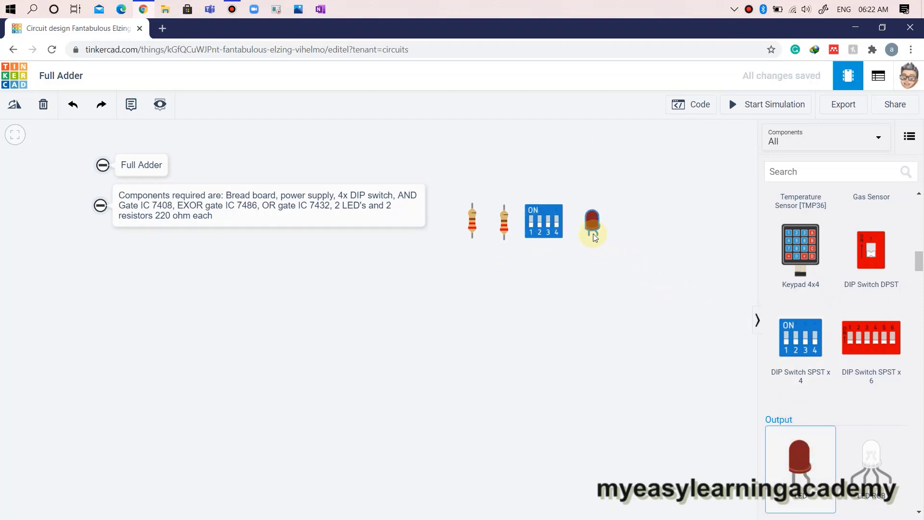
{"action": "left_click_drag", "start_coordinate": [798, 445], "coordinate": [634, 233]}
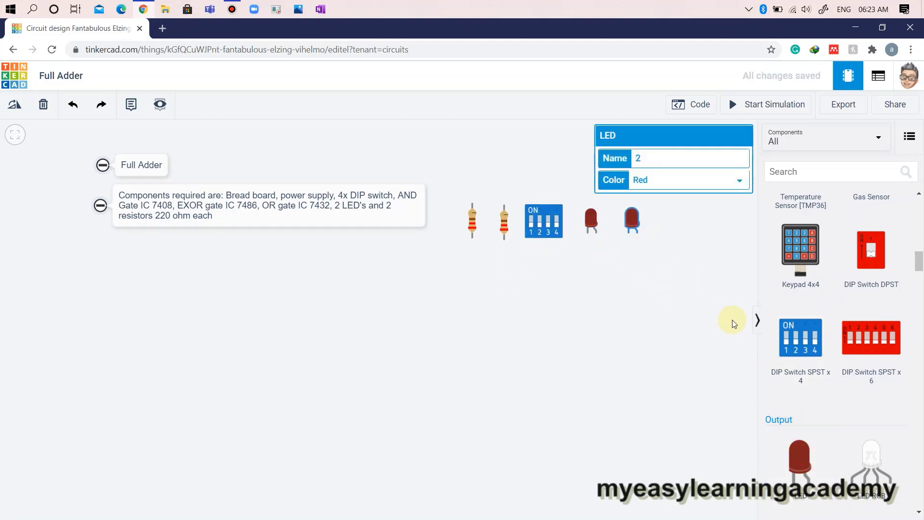
- Drop a full-size breadboard below the other parts
{"action": "scroll", "coordinate": [845, 402], "scroll_direction": "down", "scroll_amount": 9}
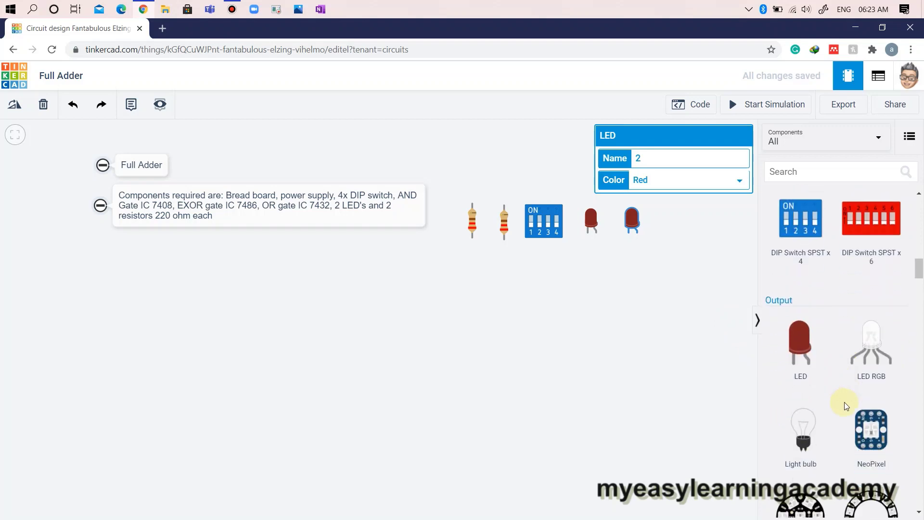
{"action": "scroll", "coordinate": [845, 402], "scroll_direction": "down", "scroll_amount": 15}
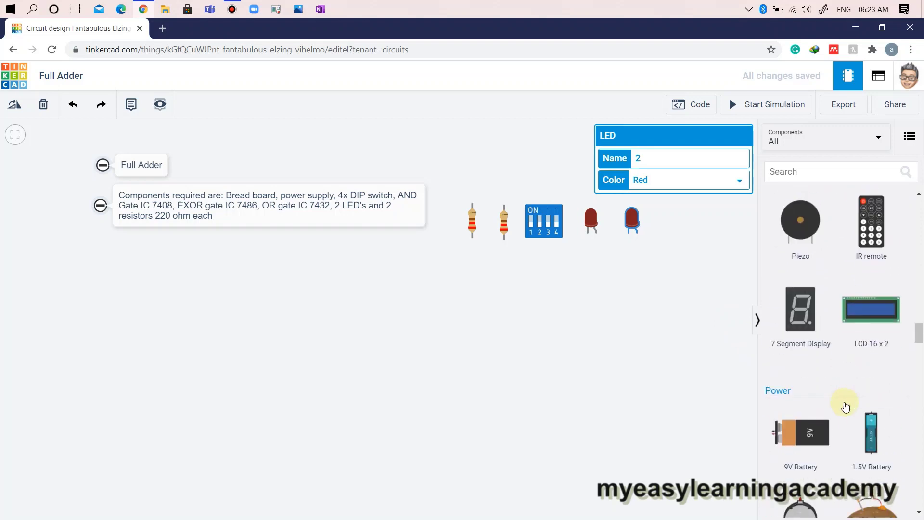
{"action": "scroll", "coordinate": [846, 407], "scroll_direction": "down", "scroll_amount": 5}
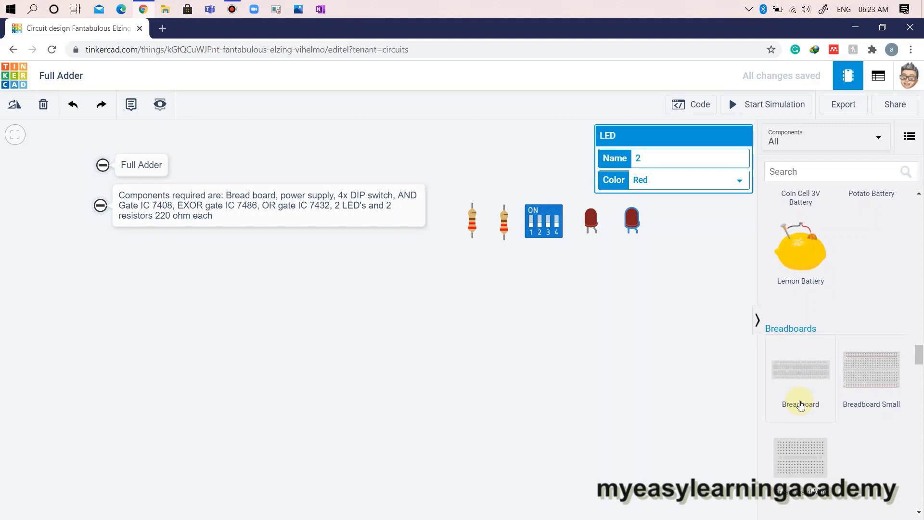
{"action": "left_click_drag", "start_coordinate": [800, 406], "coordinate": [227, 361]}
{"action": "left_click_drag", "start_coordinate": [162, 361], "coordinate": [402, 385]}
- Add the 5 V power supply to the canvas
{"action": "scroll", "coordinate": [843, 446], "scroll_direction": "down", "scroll_amount": 8}
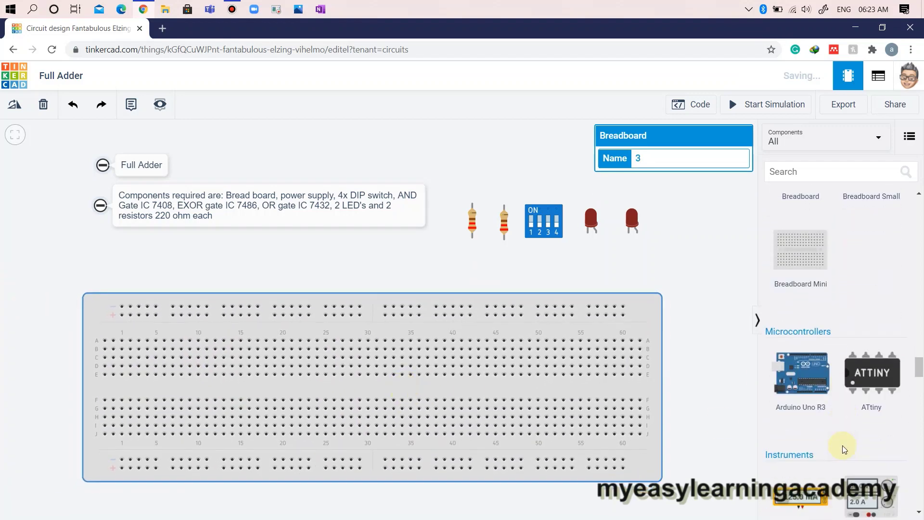
{"action": "left_click_drag", "start_coordinate": [874, 364], "coordinate": [698, 264]}
{"action": "scroll", "coordinate": [880, 419], "scroll_direction": "down", "scroll_amount": 4}
{"action": "scroll", "coordinate": [880, 419], "scroll_direction": "down", "scroll_amount": 8}
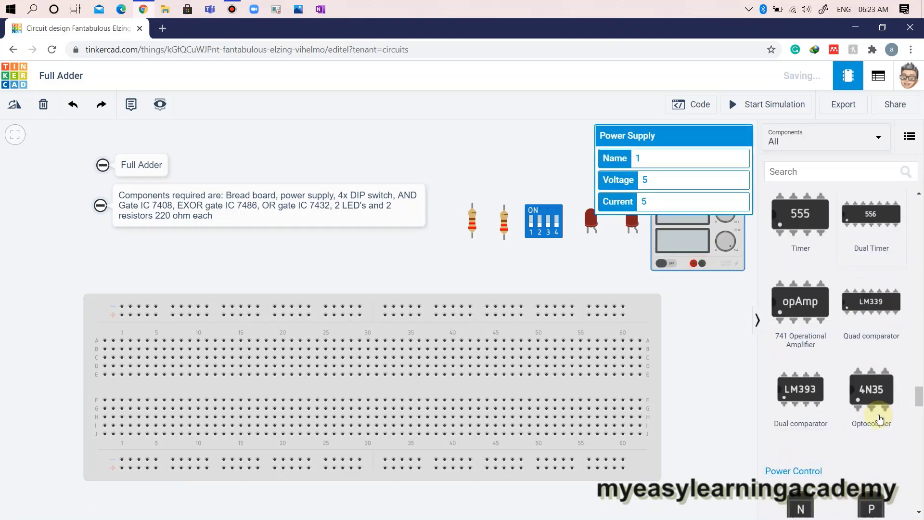
{"action": "scroll", "coordinate": [881, 419], "scroll_direction": "down", "scroll_amount": 5}
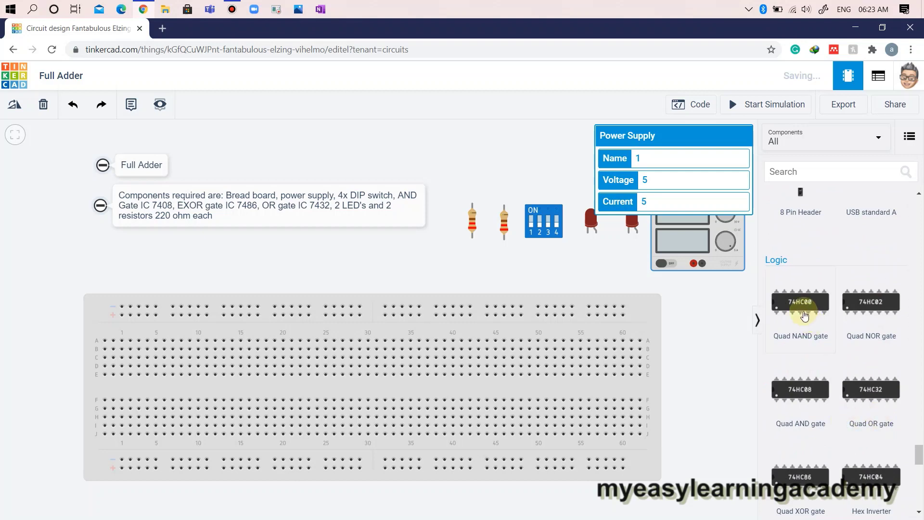
- Drop the Quad AND, Quad OR and Quad XOR chips side by side, then deselect
{"action": "left_click_drag", "start_coordinate": [793, 404], "coordinate": [226, 264]}
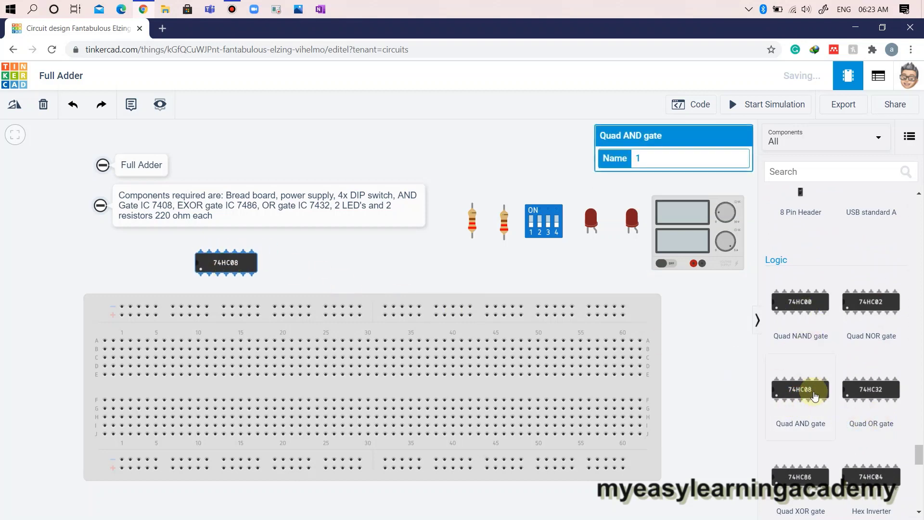
{"action": "left_click", "coordinate": [308, 266]}
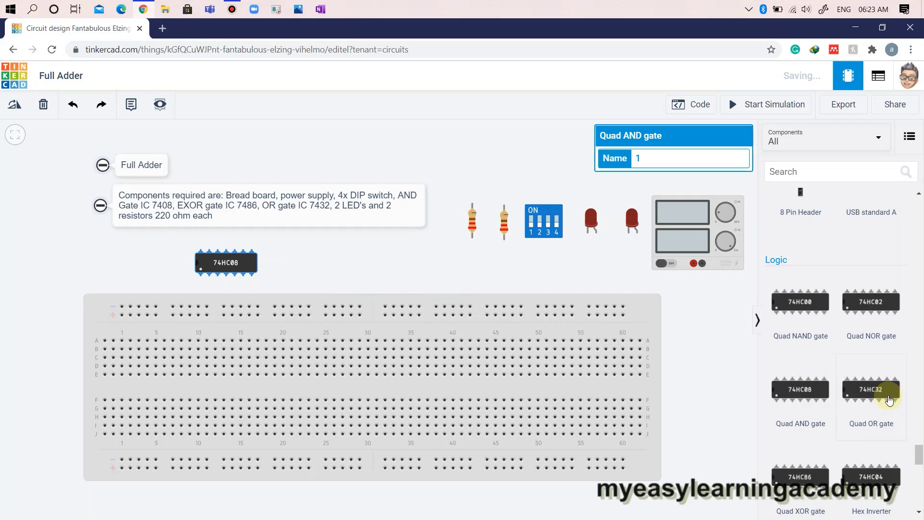
{"action": "scroll", "coordinate": [838, 424], "scroll_direction": "down", "scroll_amount": 1}
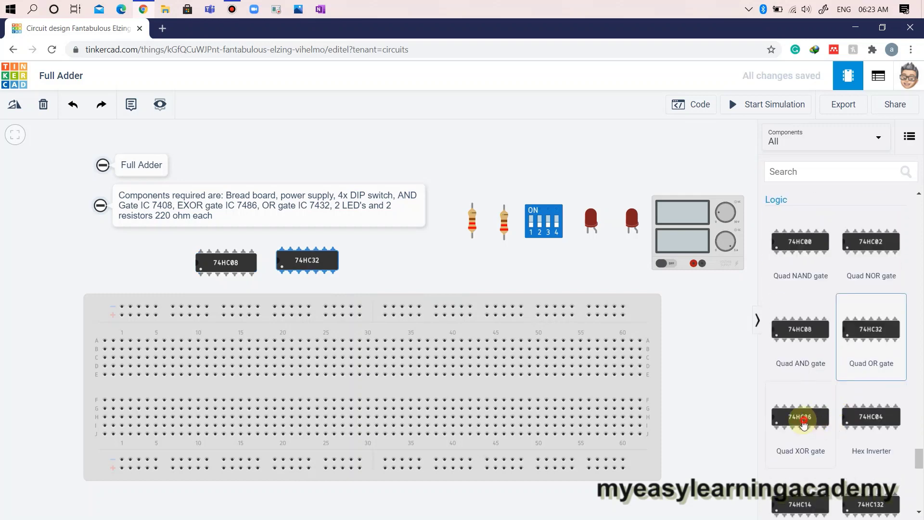
{"action": "left_click_drag", "start_coordinate": [797, 417], "coordinate": [377, 259]}
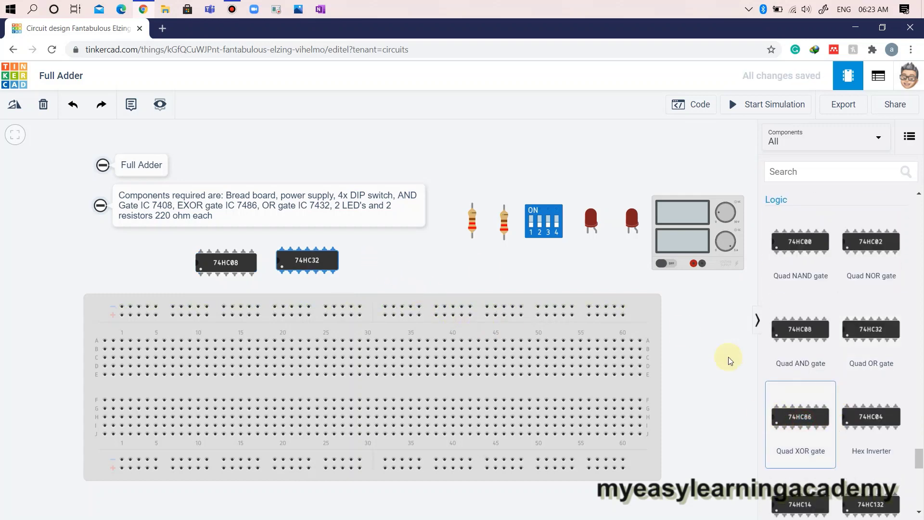
{"action": "left_click", "coordinate": [801, 417]}
{"action": "left_click", "coordinate": [391, 261]}
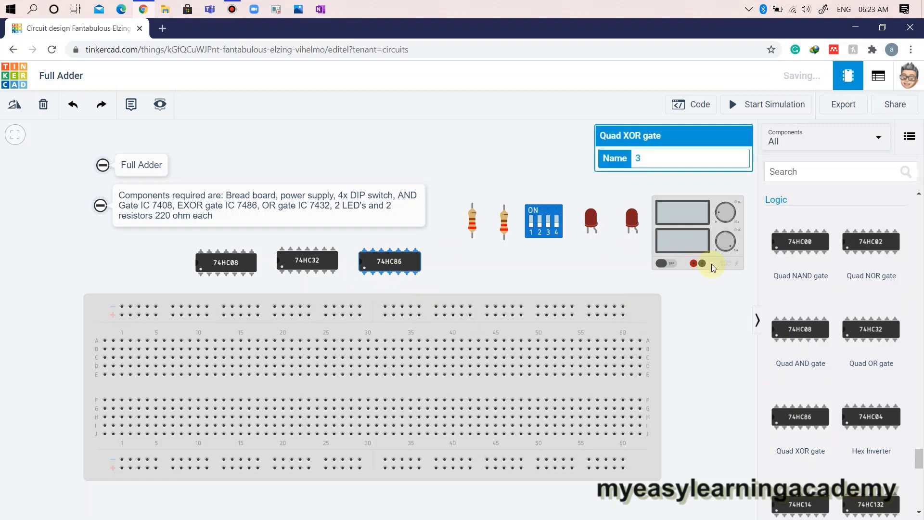
{"action": "left_click", "coordinate": [719, 317]}
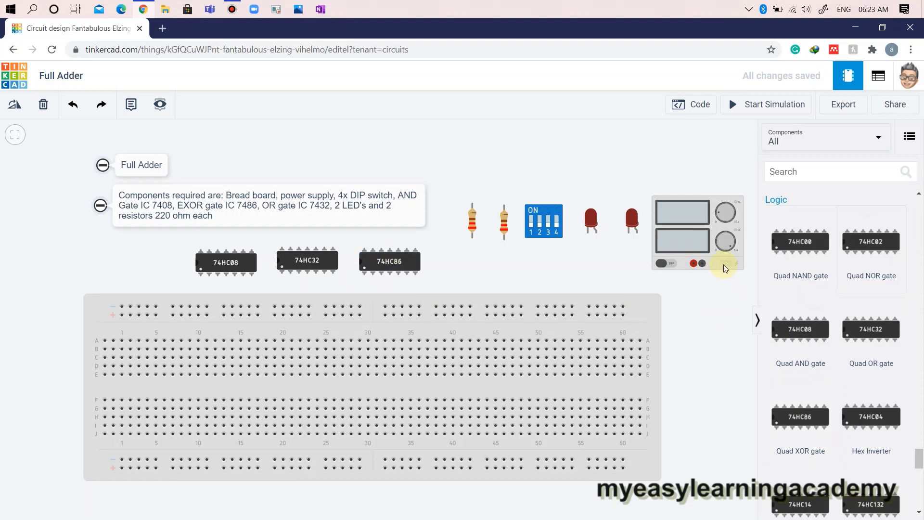
{"action": "scroll", "coordinate": [589, 362], "scroll_direction": "down", "scroll_amount": 1}
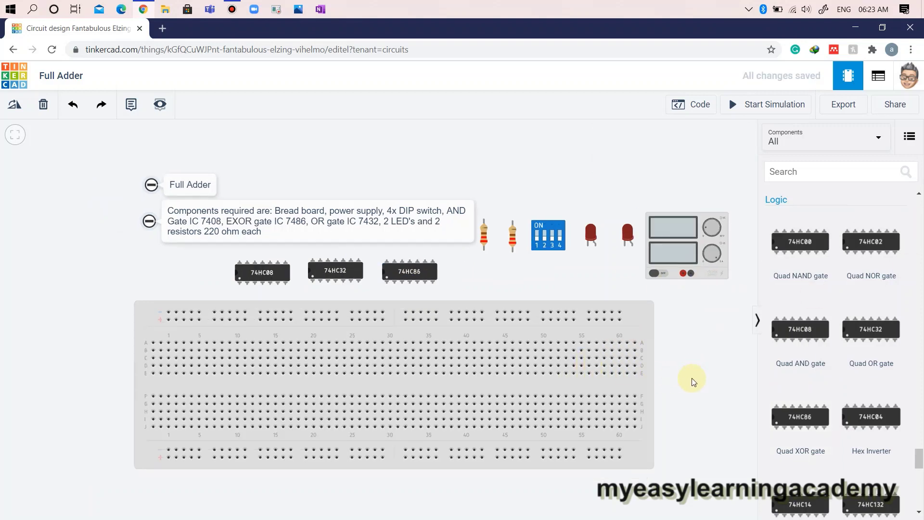
- Move the power supply left of the breadboard and run a bent red wire to the bottom rail
{"action": "left_click_drag", "start_coordinate": [676, 412], "coordinate": [688, 350]}
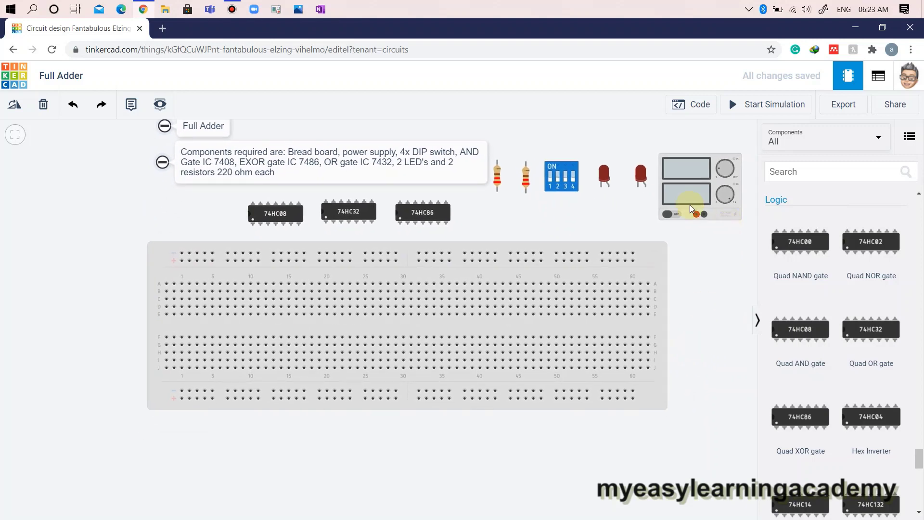
{"action": "left_click_drag", "start_coordinate": [689, 204], "coordinate": [65, 325]}
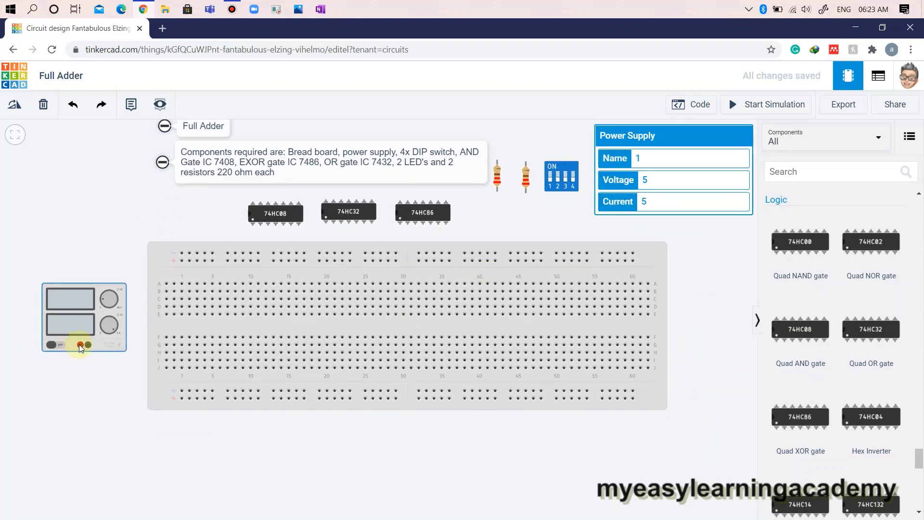
{"action": "left_click", "coordinate": [108, 398]}
{"action": "left_click", "coordinate": [181, 398]}
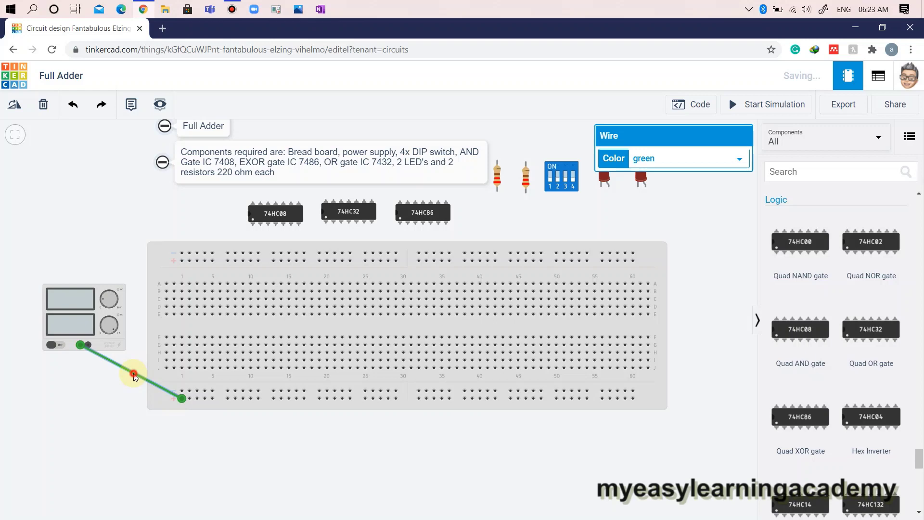
{"action": "left_click_drag", "start_coordinate": [134, 376], "coordinate": [81, 398]}
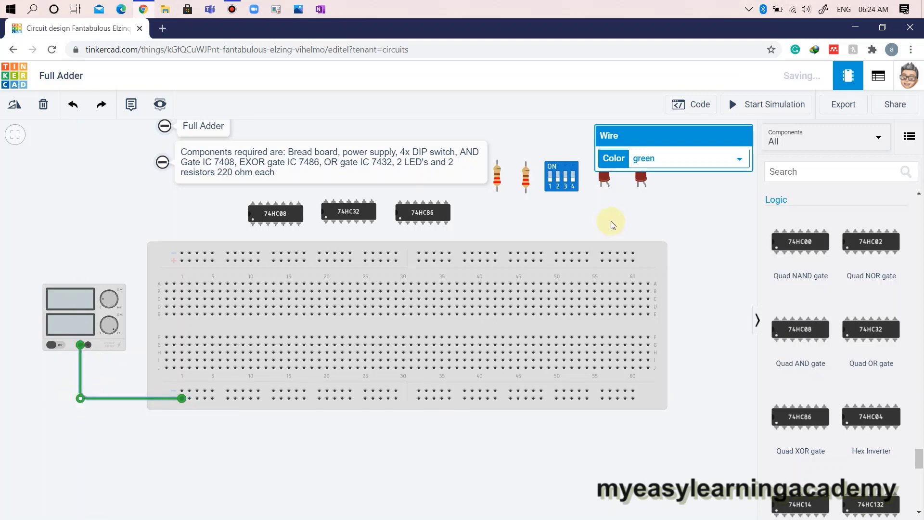
{"action": "left_click", "coordinate": [674, 159]}
{"action": "left_click", "coordinate": [673, 182]}
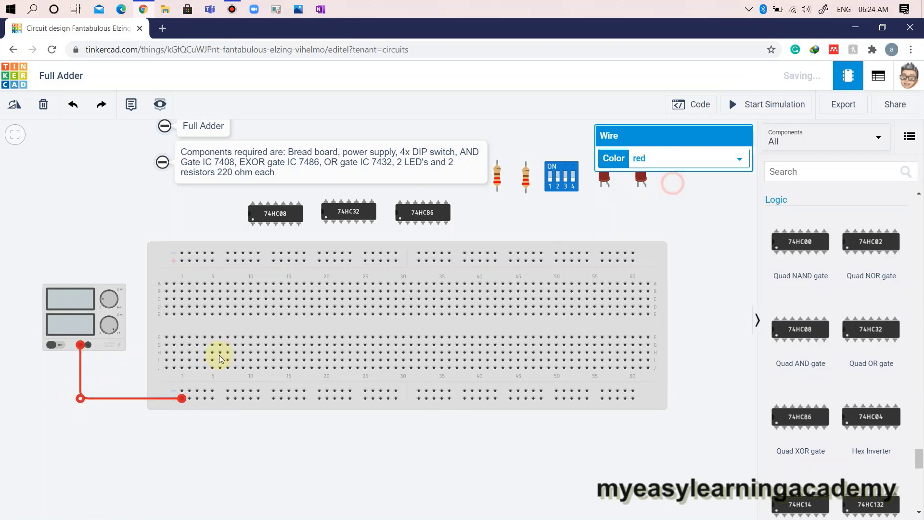
- Wire the negative terminal to the bottom rail with a right-angled black wire
{"action": "left_click", "coordinate": [88, 345]}
{"action": "left_click", "coordinate": [182, 390]}
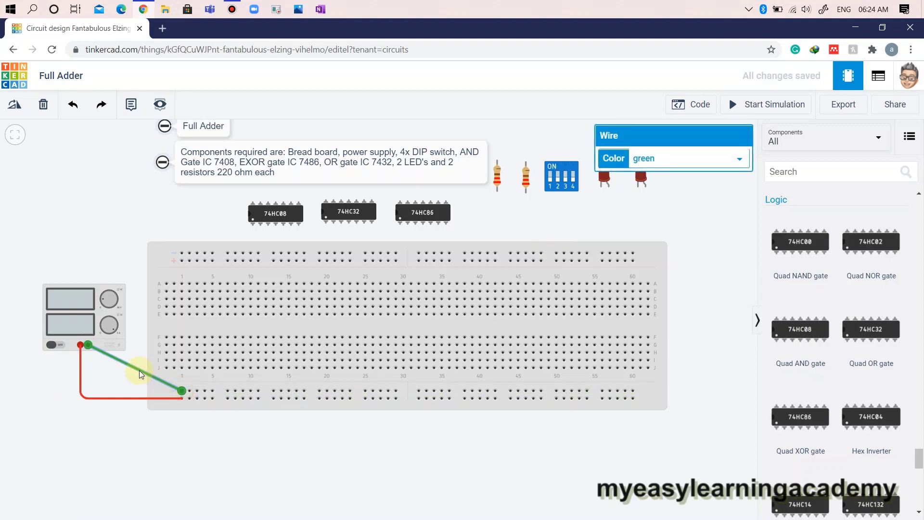
{"action": "left_click_drag", "start_coordinate": [139, 371], "coordinate": [88, 390]}
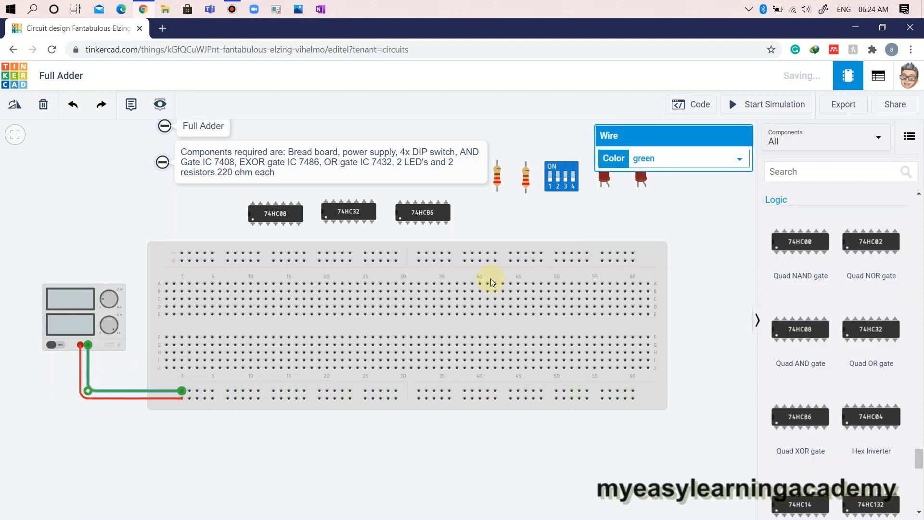
{"action": "left_click", "coordinate": [688, 162]}
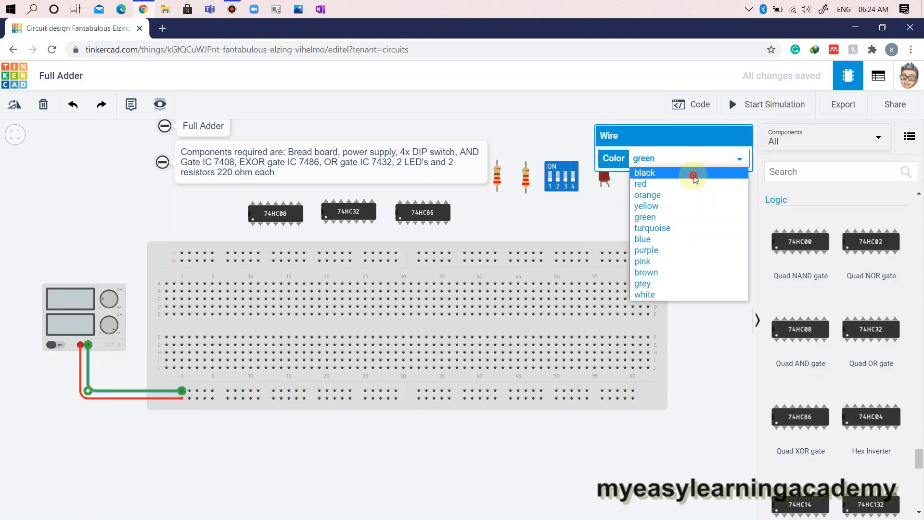
{"action": "left_click", "coordinate": [694, 177]}
{"action": "left_click", "coordinate": [393, 439]}
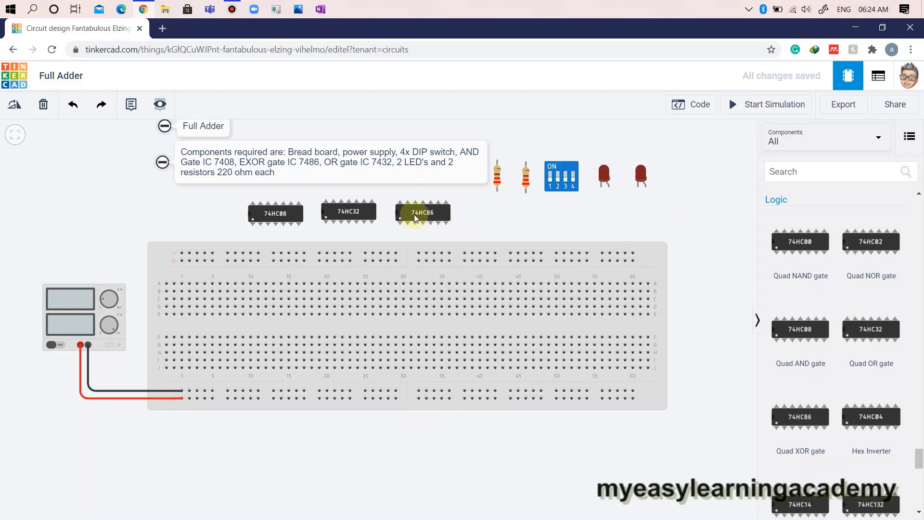
- Seat the 74HC86, 74HC08 and 74HC32 across the breadboard centre, left to right
{"action": "left_click_drag", "start_coordinate": [420, 215], "coordinate": [351, 323]}
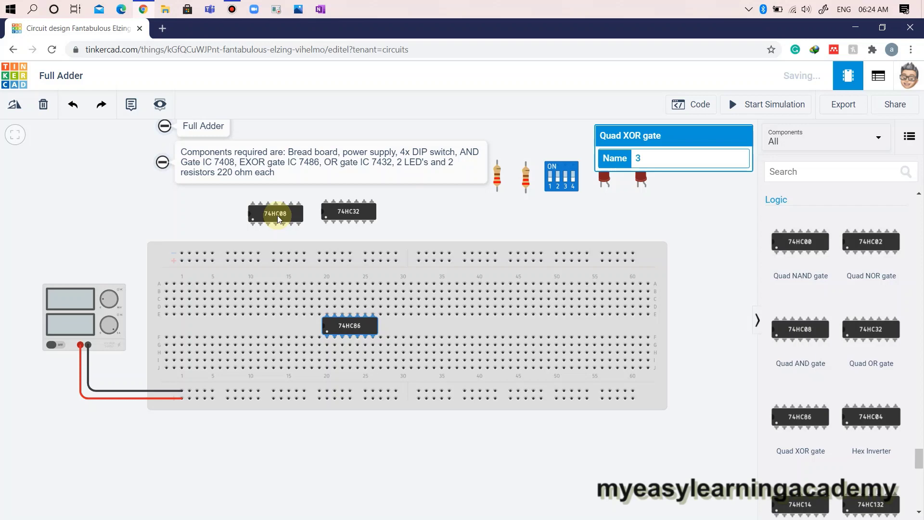
{"action": "left_click_drag", "start_coordinate": [278, 215], "coordinate": [447, 328]}
{"action": "left_click_drag", "start_coordinate": [359, 212], "coordinate": [545, 326]}
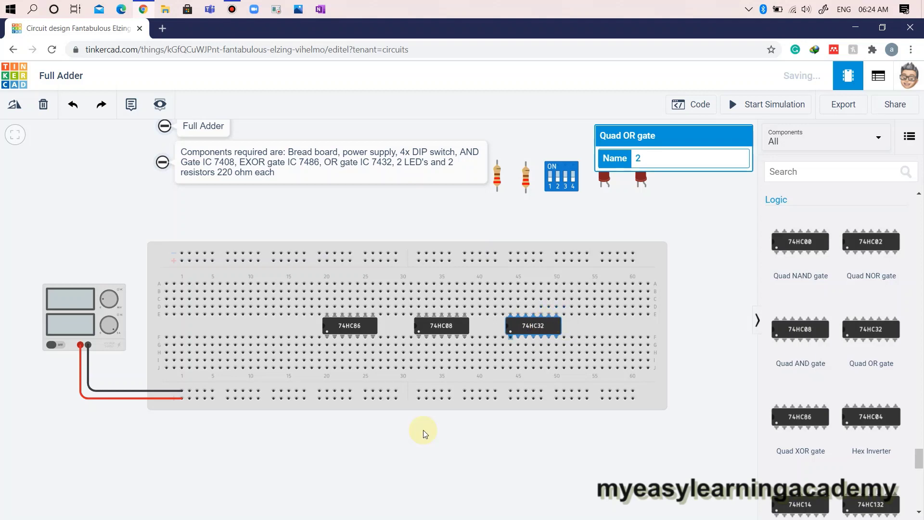
{"action": "left_click", "coordinate": [345, 459]}
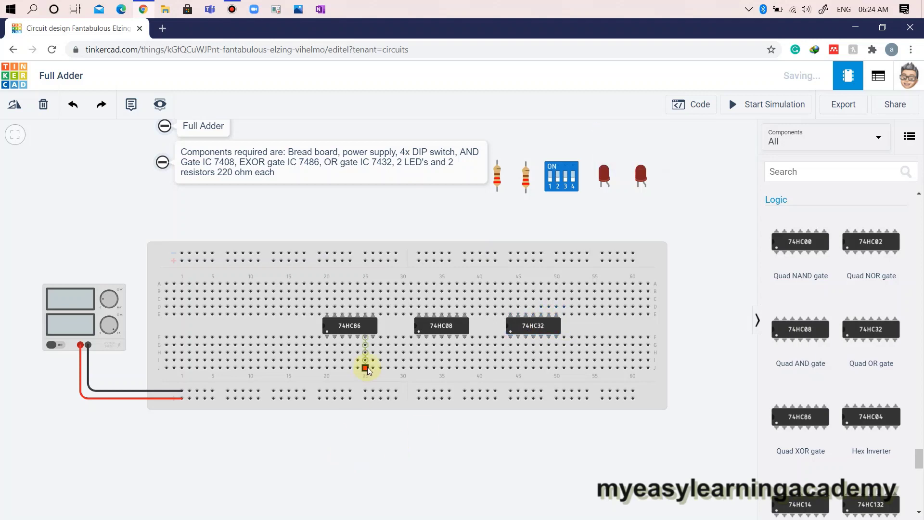
- Run black wires from each chip's ground pin to the bottom ground rail
{"action": "left_click", "coordinate": [373, 337]}
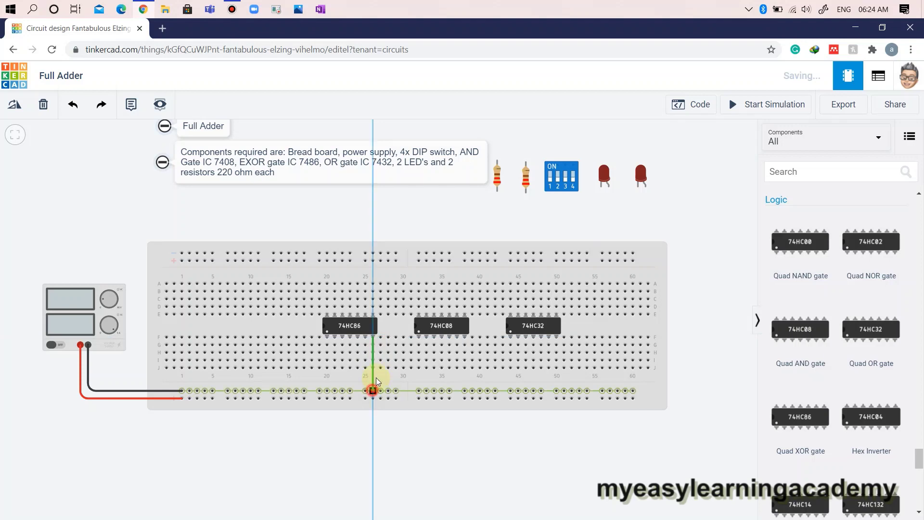
{"action": "left_click", "coordinate": [373, 390]}
{"action": "left_click", "coordinate": [680, 159]}
{"action": "left_click", "coordinate": [677, 174]}
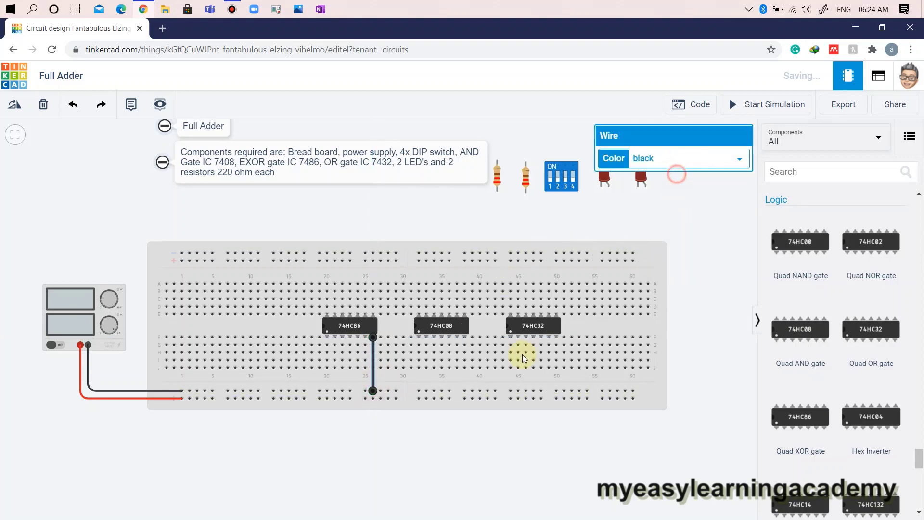
{"action": "left_click", "coordinate": [464, 337]}
{"action": "left_click", "coordinate": [465, 391]}
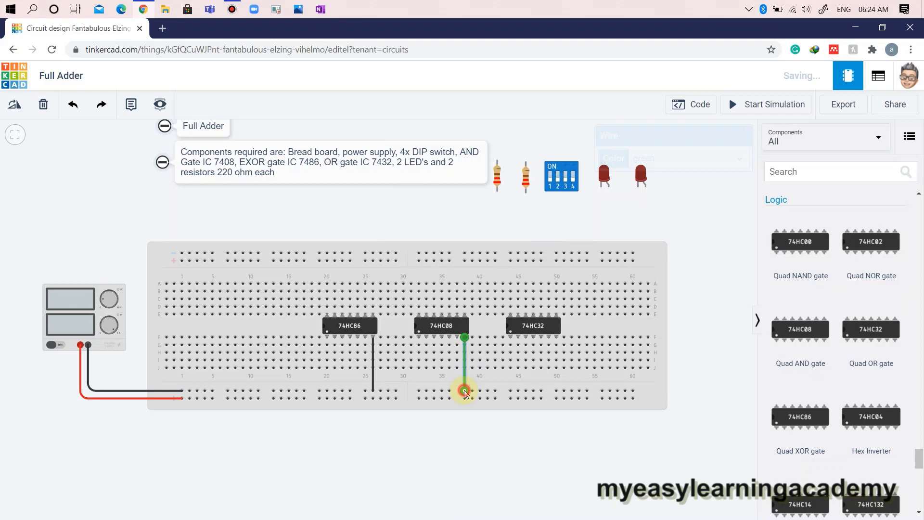
{"action": "left_click", "coordinate": [691, 163]}
{"action": "left_click", "coordinate": [693, 176]}
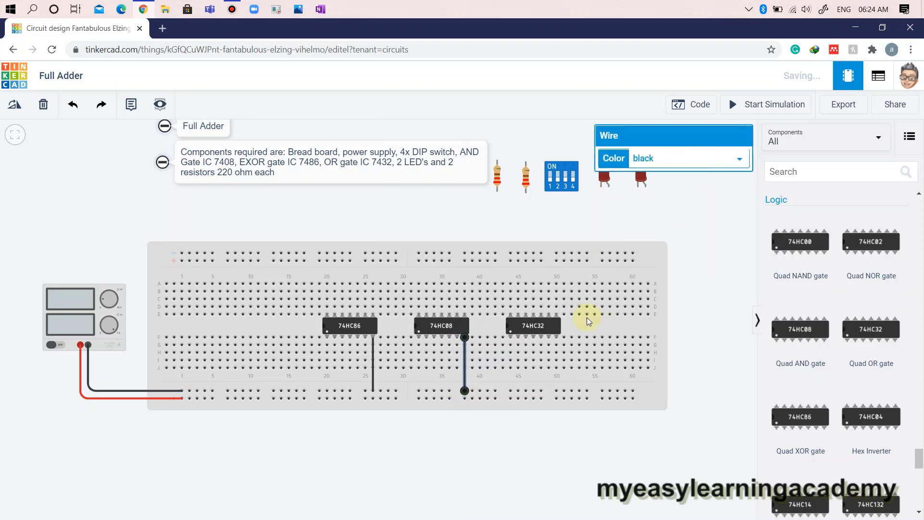
{"action": "left_click", "coordinate": [556, 338]}
{"action": "left_click", "coordinate": [557, 390]}
{"action": "left_click", "coordinate": [711, 159]}
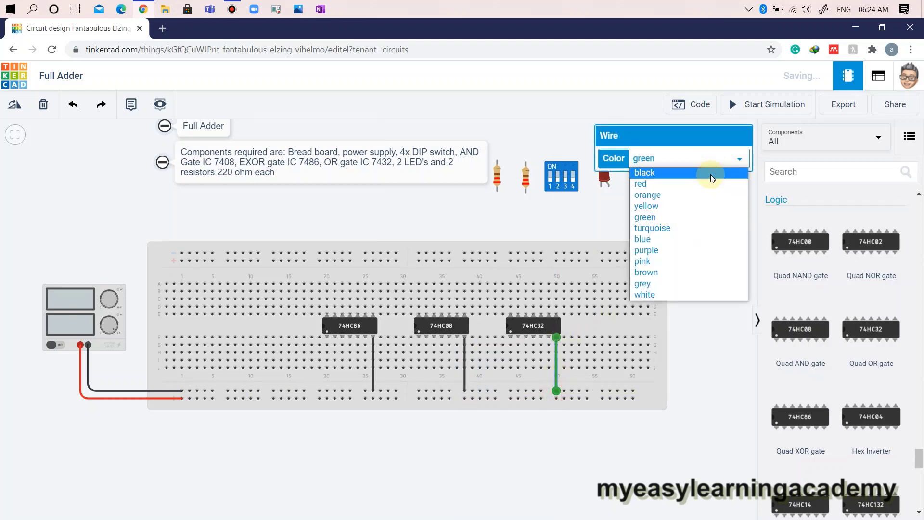
{"action": "left_click", "coordinate": [710, 175]}
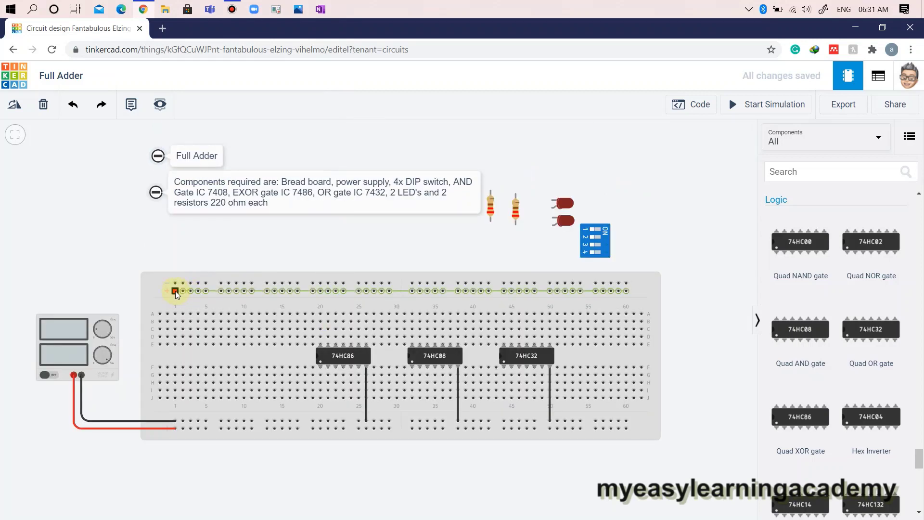
- Link the top rail to the bottom positive rail with a red wire
{"action": "left_click", "coordinate": [183, 291]}
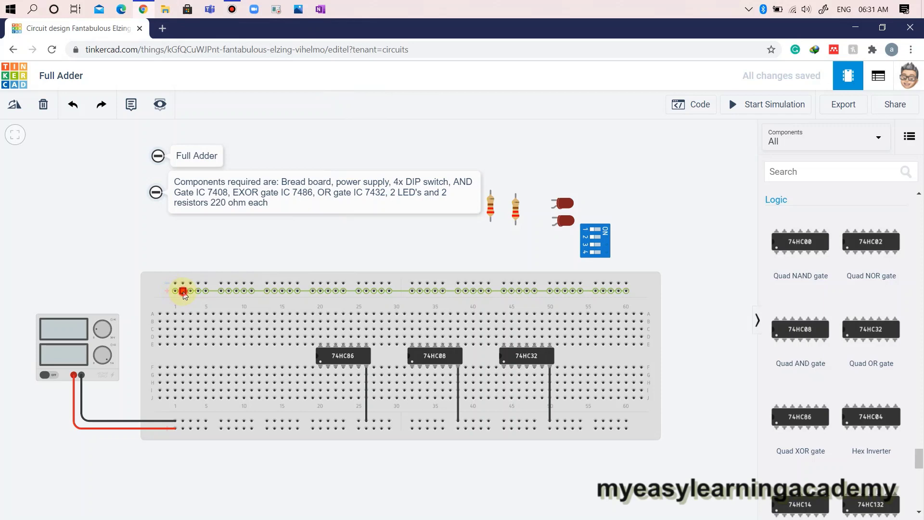
{"action": "left_click", "coordinate": [183, 428]}
{"action": "left_click", "coordinate": [685, 158]}
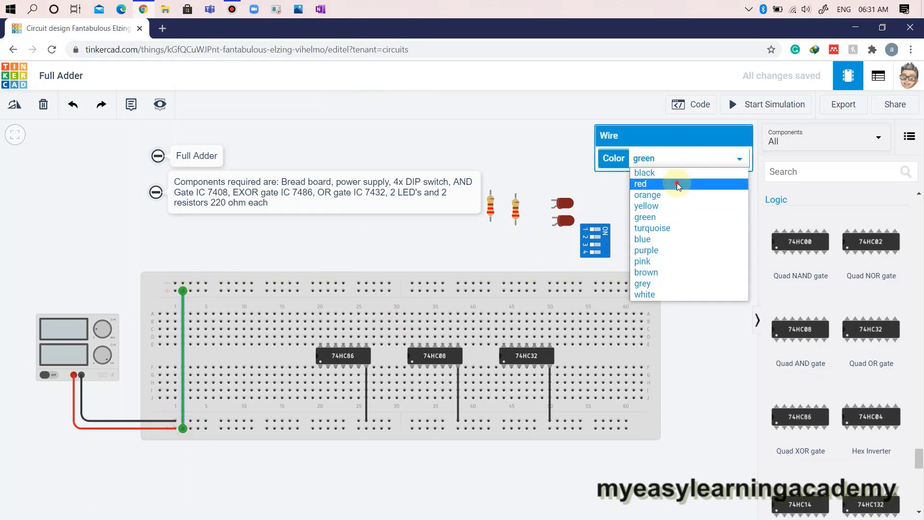
{"action": "left_click", "coordinate": [681, 182]}
{"action": "left_click", "coordinate": [271, 235]}
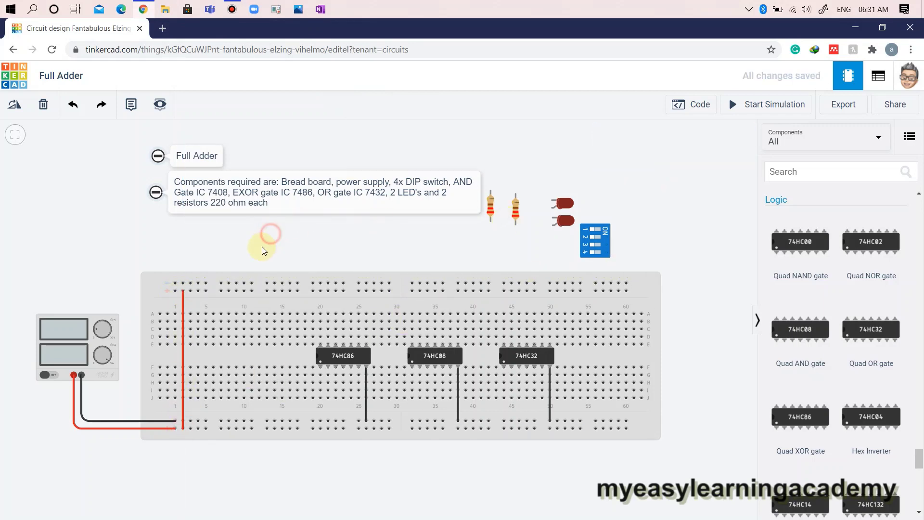
- Run red wires from the 74HC86, 74HC08 and 74HC32 supply pins to the top rail
{"action": "left_click", "coordinate": [321, 336]}
{"action": "left_click", "coordinate": [320, 291]}
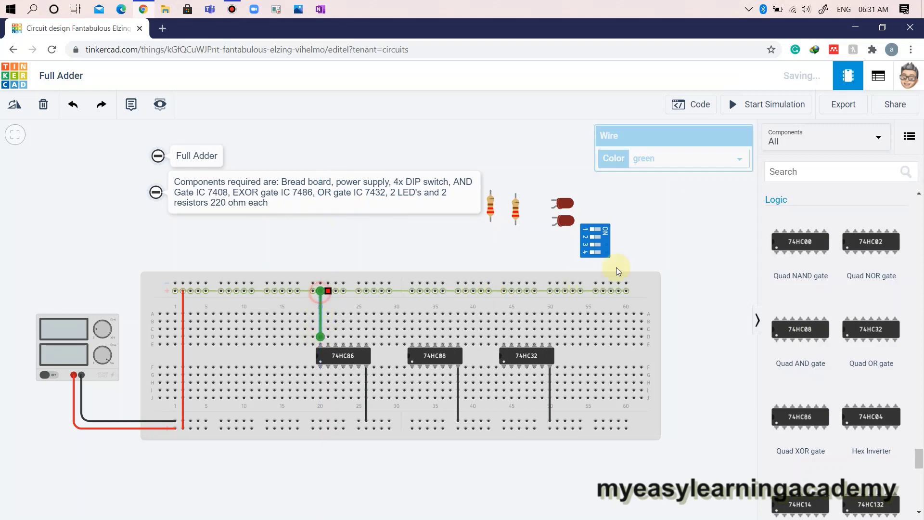
{"action": "left_click", "coordinate": [686, 158]}
{"action": "left_click", "coordinate": [678, 183]}
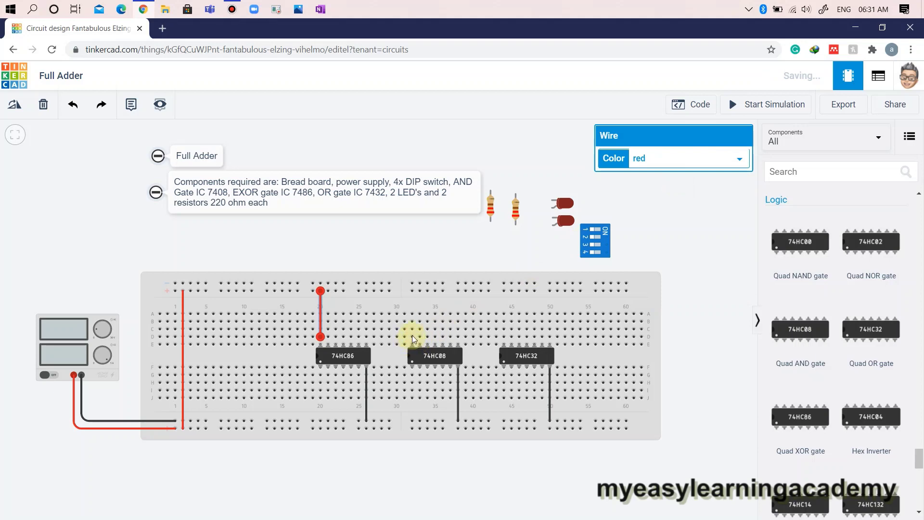
{"action": "left_click", "coordinate": [412, 336]}
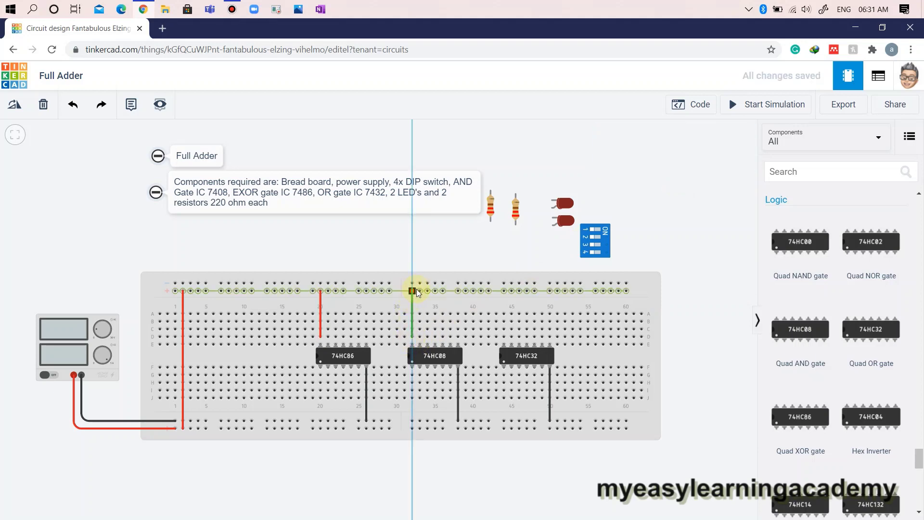
{"action": "left_click", "coordinate": [412, 291]}
{"action": "left_click", "coordinate": [707, 157]}
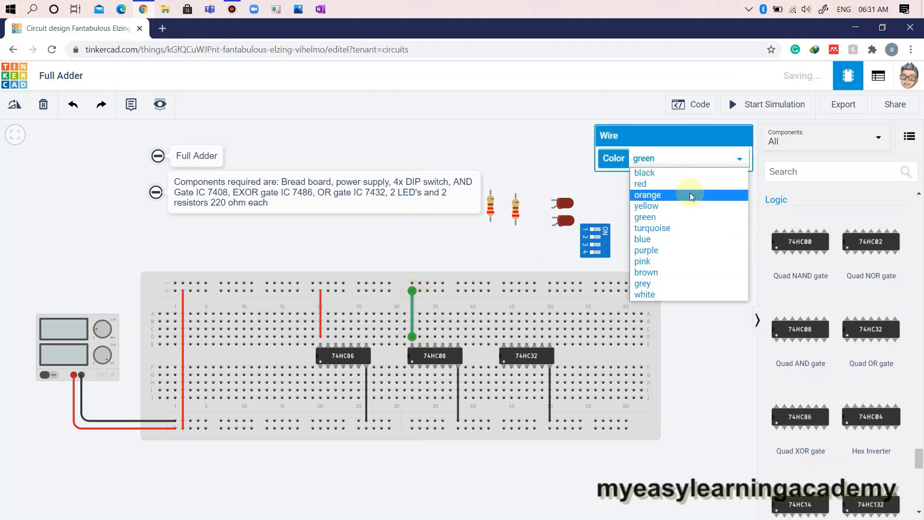
{"action": "left_click", "coordinate": [680, 183]}
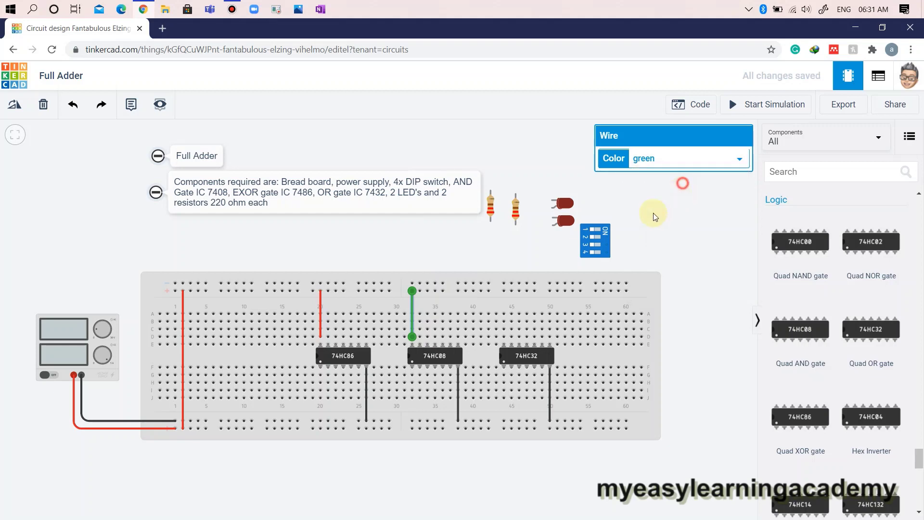
{"action": "left_click", "coordinate": [504, 337]}
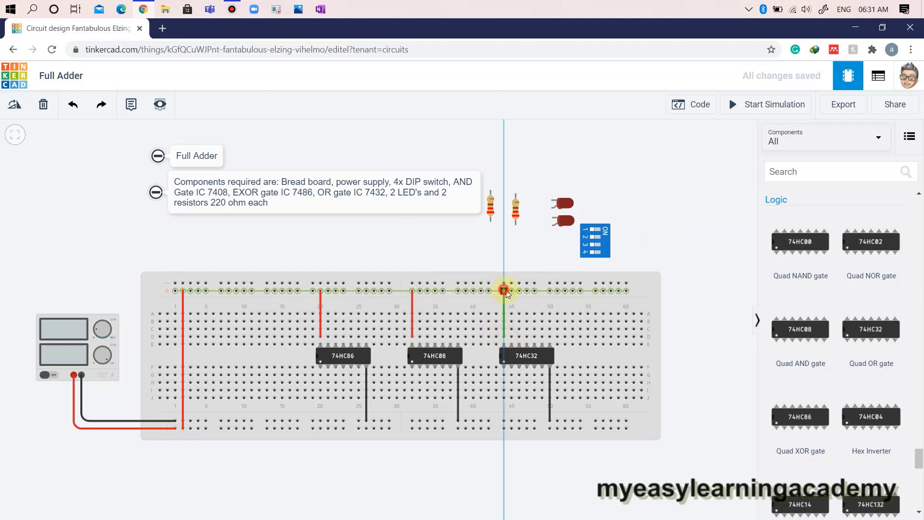
{"action": "left_click", "coordinate": [503, 290]}
{"action": "left_click", "coordinate": [701, 161]}
{"action": "left_click", "coordinate": [687, 184]}
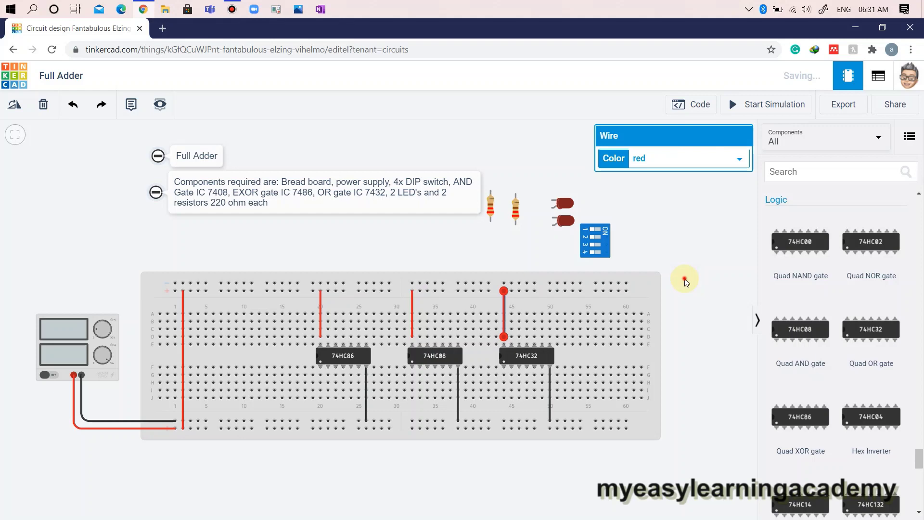
{"action": "left_click", "coordinate": [684, 279]}
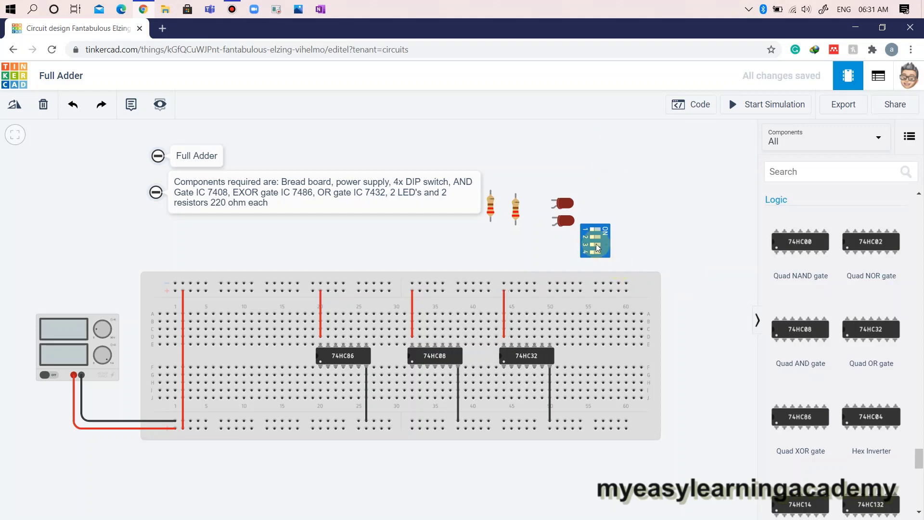
- Move the DIP switch below the breadboard and wire pin 1A to the positive rail in red
{"action": "left_click_drag", "start_coordinate": [596, 246], "coordinate": [267, 472]}
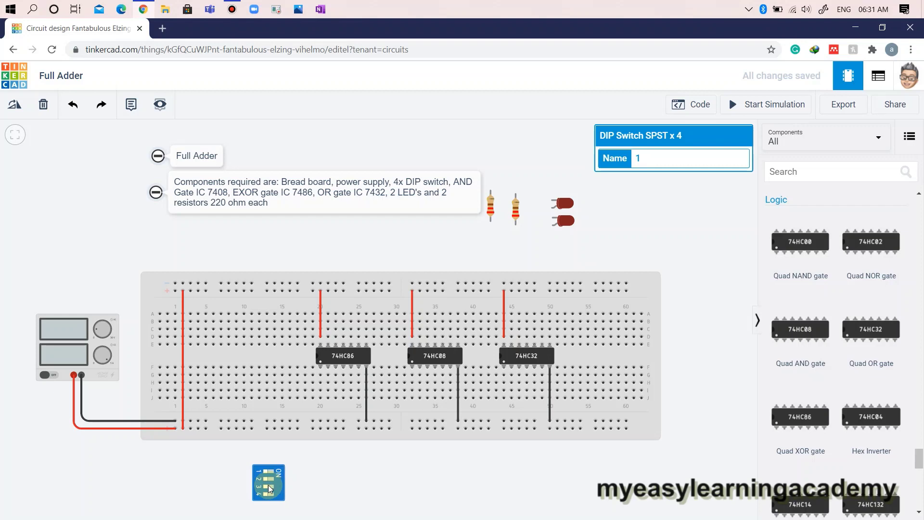
{"action": "left_click_drag", "start_coordinate": [269, 489], "coordinate": [263, 485]}
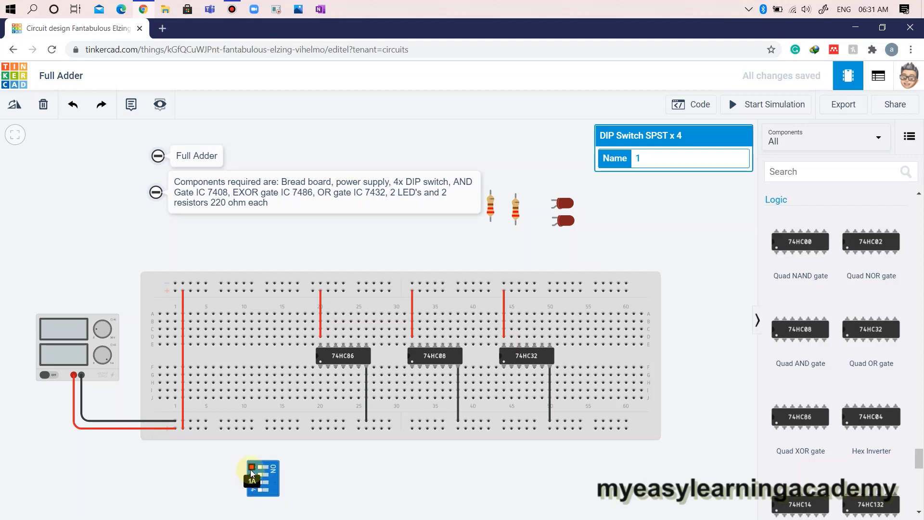
{"action": "left_click", "coordinate": [250, 470]}
{"action": "left_click", "coordinate": [244, 428]}
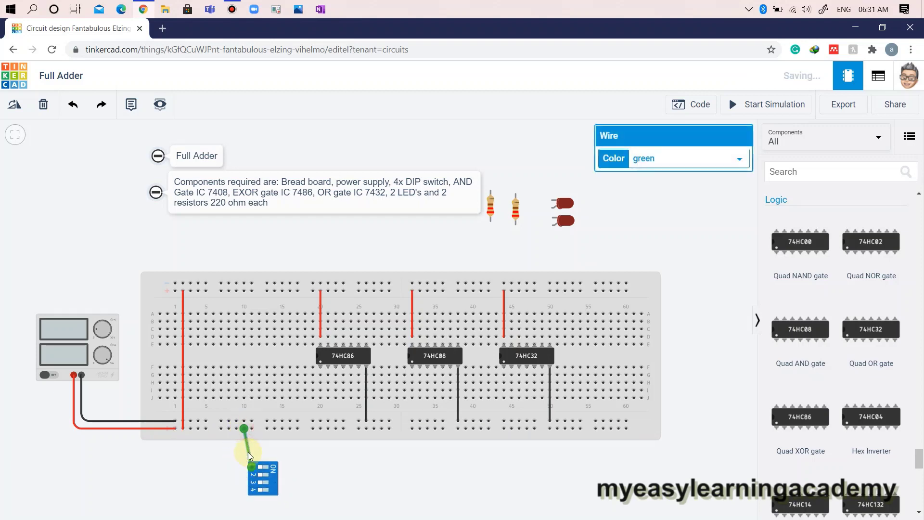
{"action": "left_click_drag", "start_coordinate": [247, 452], "coordinate": [242, 468]}
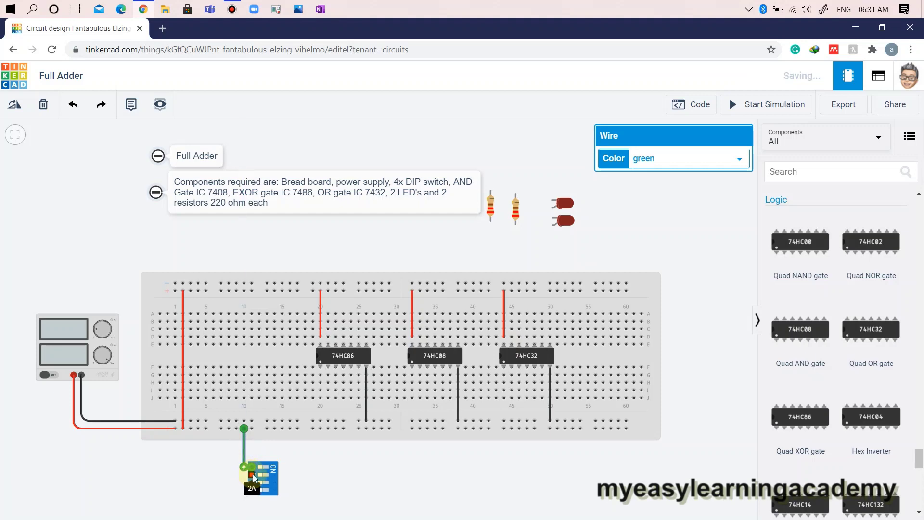
{"action": "left_click", "coordinate": [680, 159]}
{"action": "left_click", "coordinate": [675, 184]}
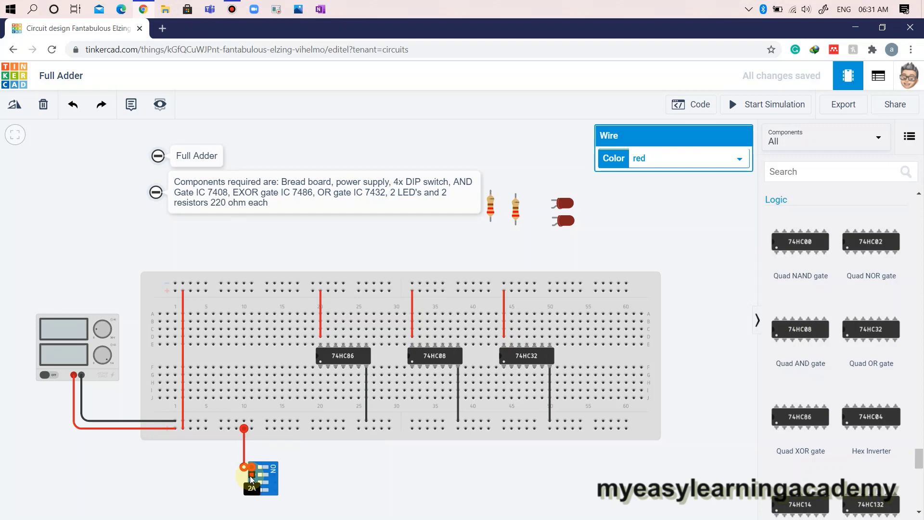
- Wire DIP switch pins 2A and 3A to the positive rail with bent red wires
{"action": "left_click", "coordinate": [250, 475]}
{"action": "left_click", "coordinate": [236, 428]}
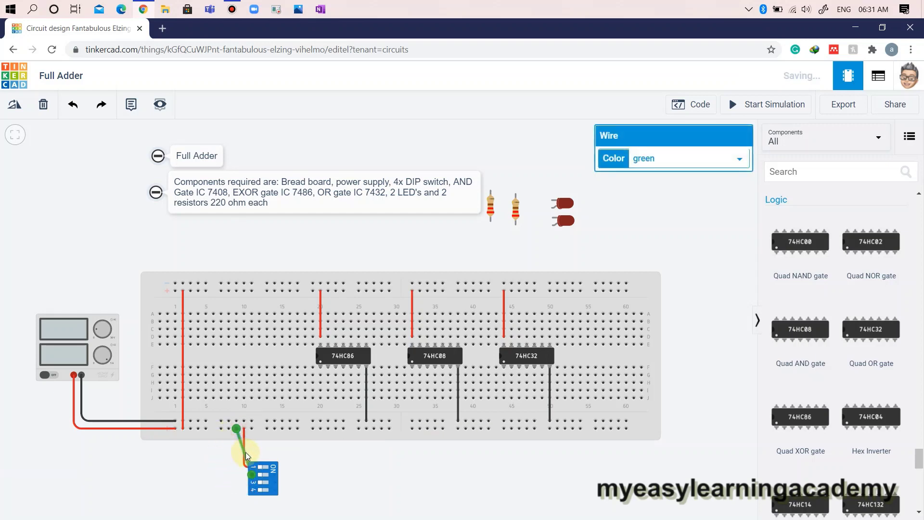
{"action": "left_click_drag", "start_coordinate": [246, 452], "coordinate": [236, 475]}
{"action": "left_click", "coordinate": [658, 166]}
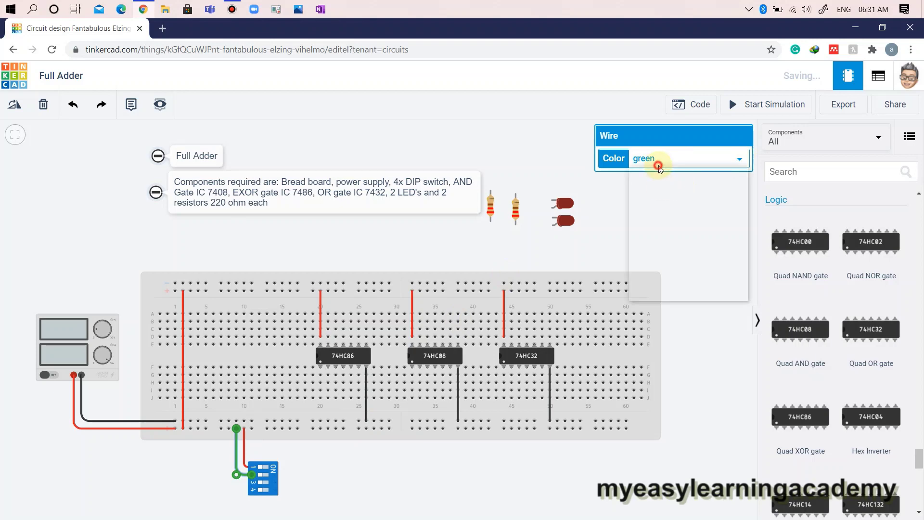
{"action": "left_click", "coordinate": [652, 182]}
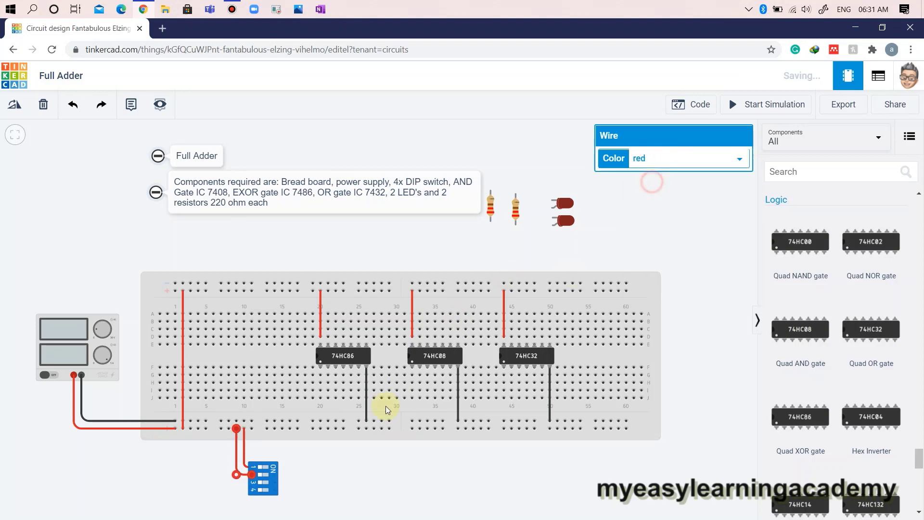
{"action": "left_click", "coordinate": [251, 482]}
{"action": "left_click", "coordinate": [228, 428]}
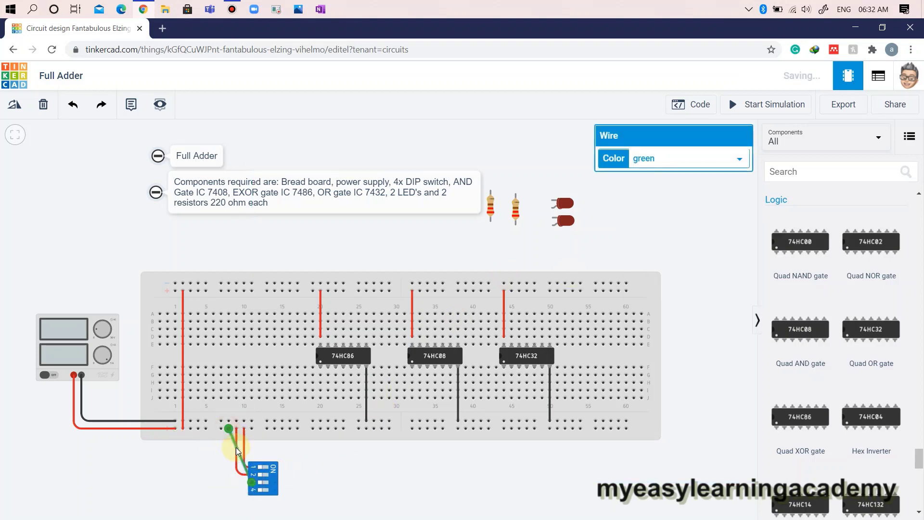
{"action": "left_click_drag", "start_coordinate": [223, 491], "coordinate": [229, 481]}
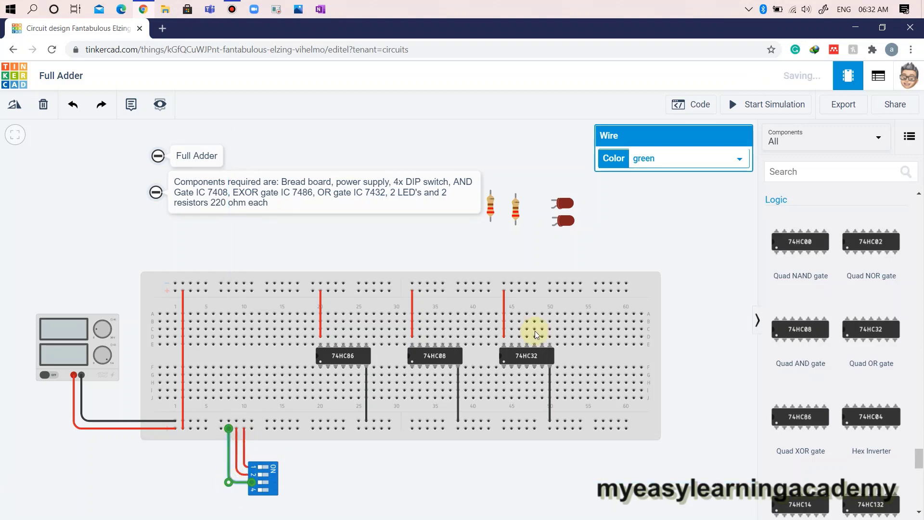
{"action": "left_click", "coordinate": [685, 167]}
{"action": "left_click", "coordinate": [683, 182]}
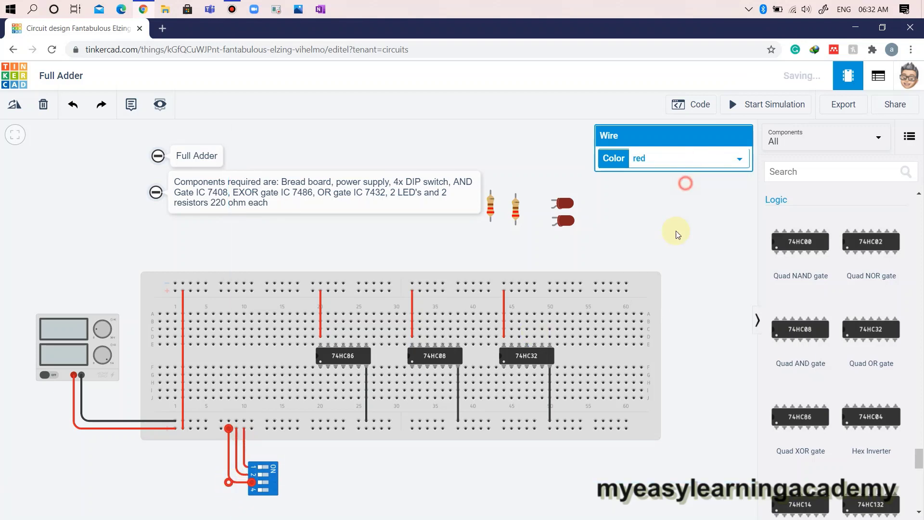
{"action": "left_click", "coordinate": [350, 477]}
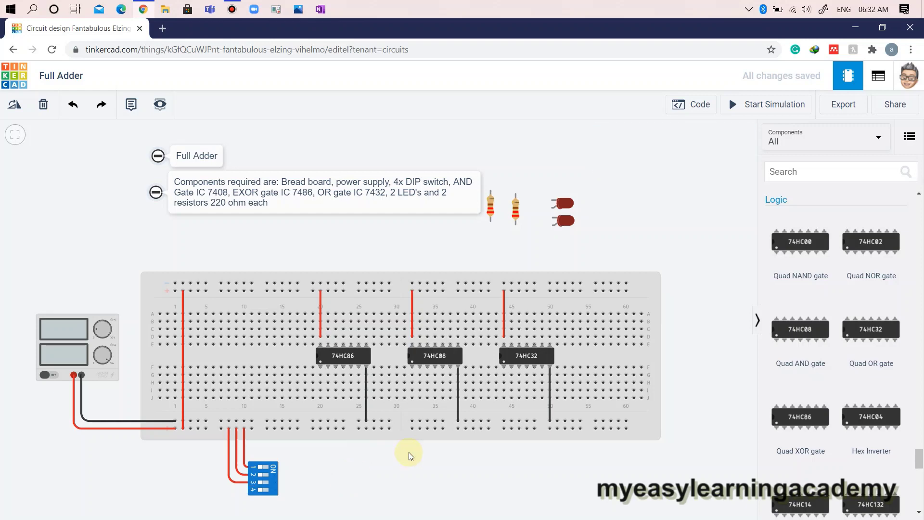
- Move the second LED down beside the DIP switch
{"action": "left_click_drag", "start_coordinate": [561, 222], "coordinate": [368, 500]}
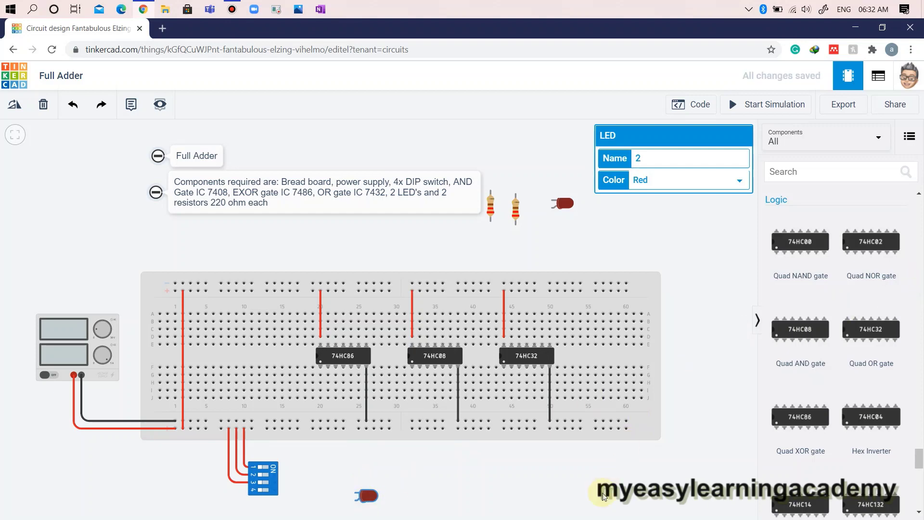
{"action": "left_click_drag", "start_coordinate": [487, 489], "coordinate": [484, 443]}
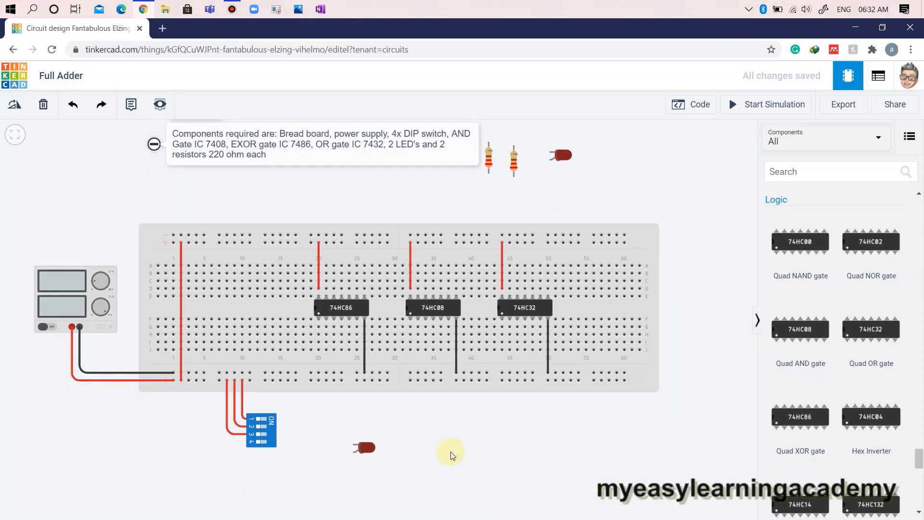
{"action": "left_click_drag", "start_coordinate": [372, 455], "coordinate": [381, 459]}
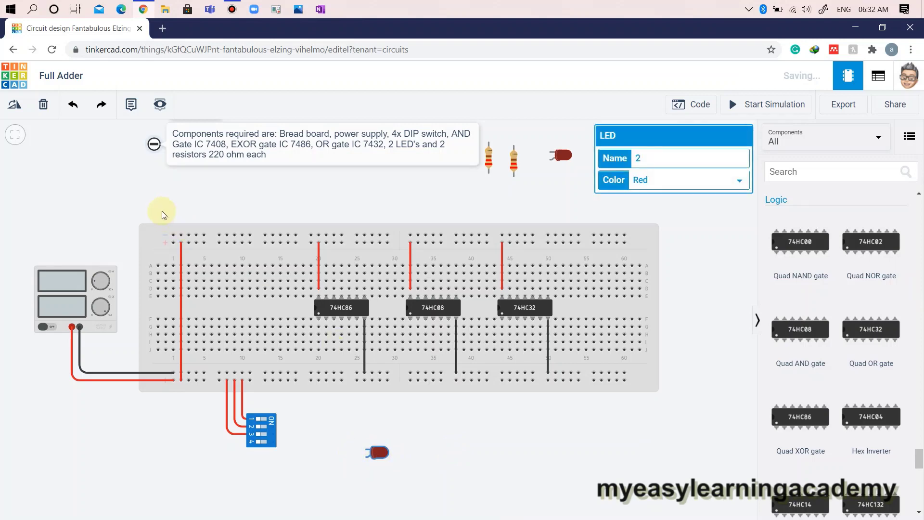
- Add a note reading 'Sum' just beneath the LED
{"action": "left_click", "coordinate": [131, 115]}
{"action": "left_click", "coordinate": [380, 499]}
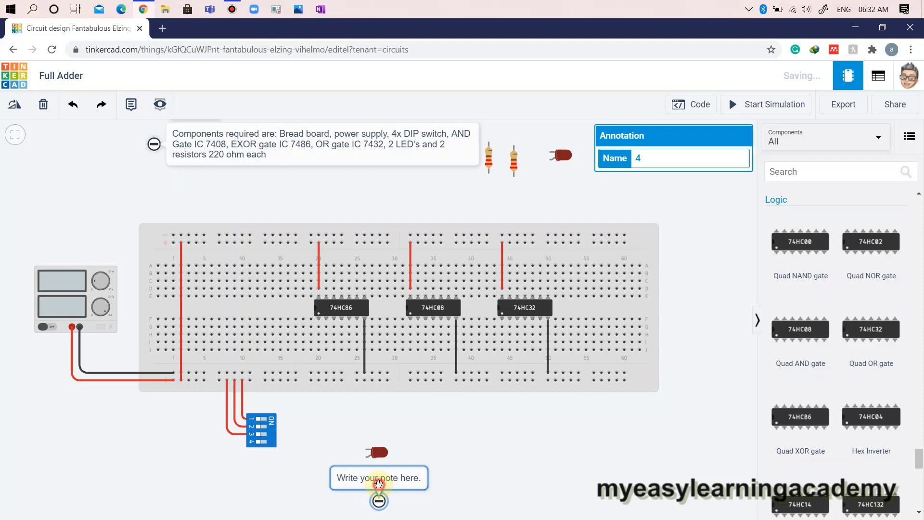
{"action": "type", "text": "Sm"}
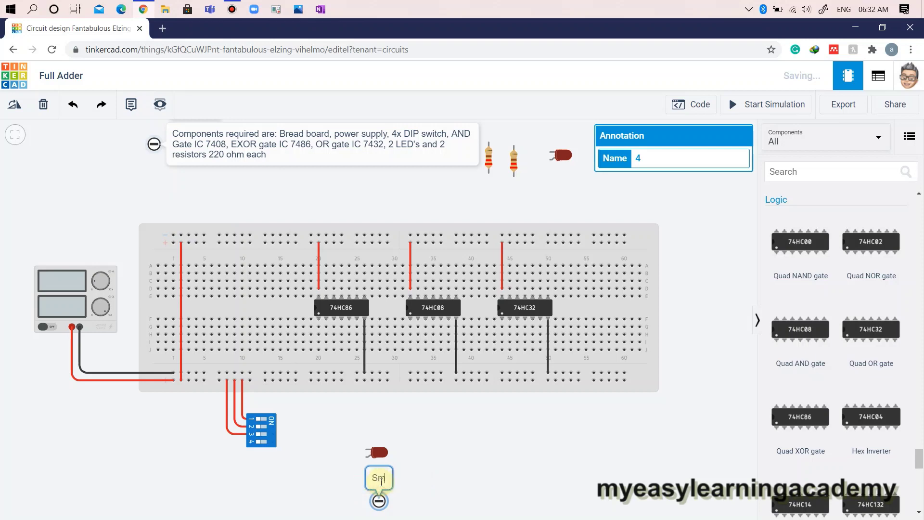
{"action": "key", "text": "BackSpace"}
{"action": "type", "text": "um"}
{"action": "left_click", "coordinate": [479, 471]}
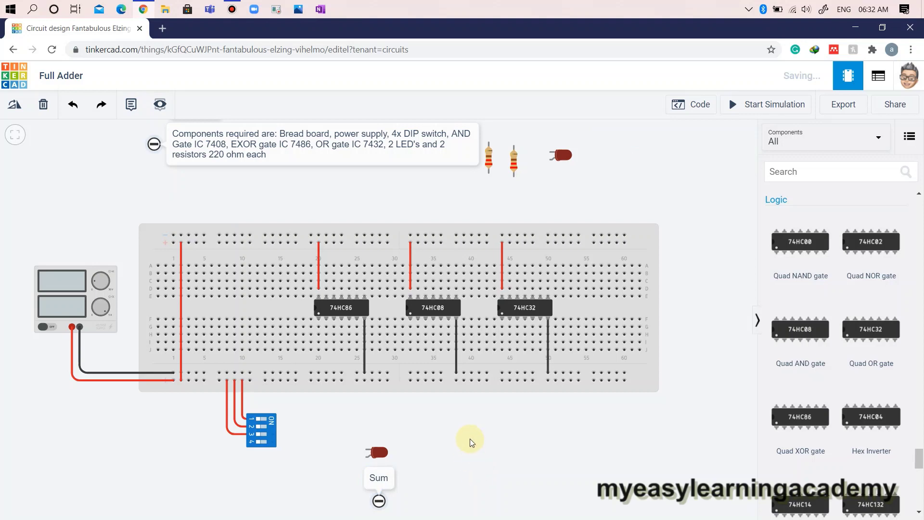
- Wire DIP switch outputs 1B and 2B to the first two 74HC86 input holes with bent wires
{"action": "left_click", "coordinate": [273, 419]}
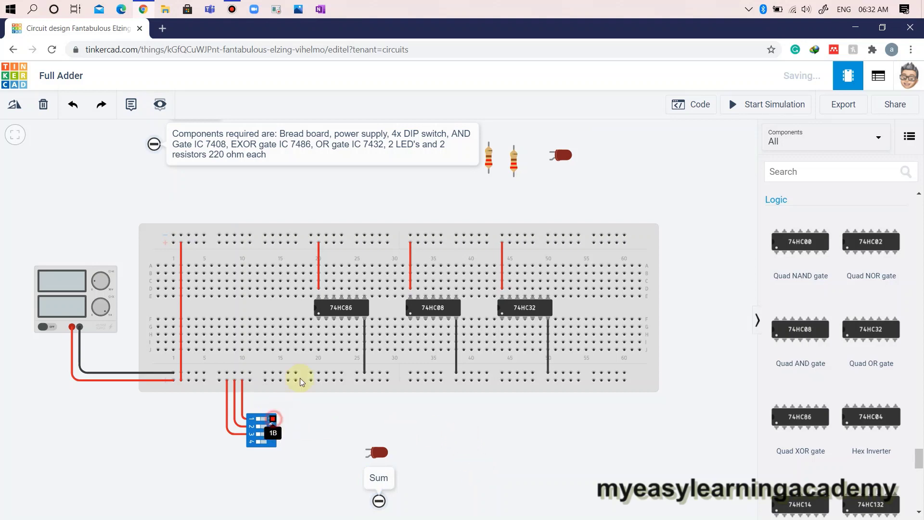
{"action": "left_click", "coordinate": [319, 327]}
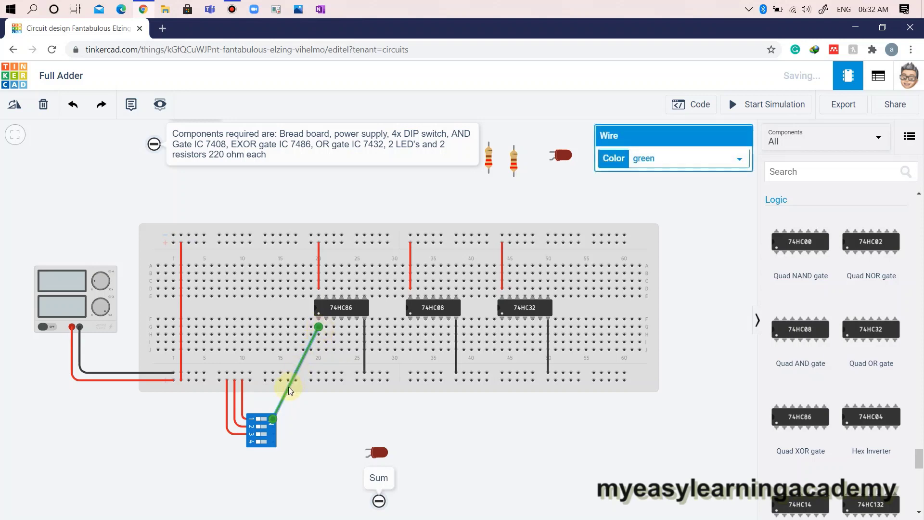
{"action": "left_click_drag", "start_coordinate": [289, 384], "coordinate": [319, 419]}
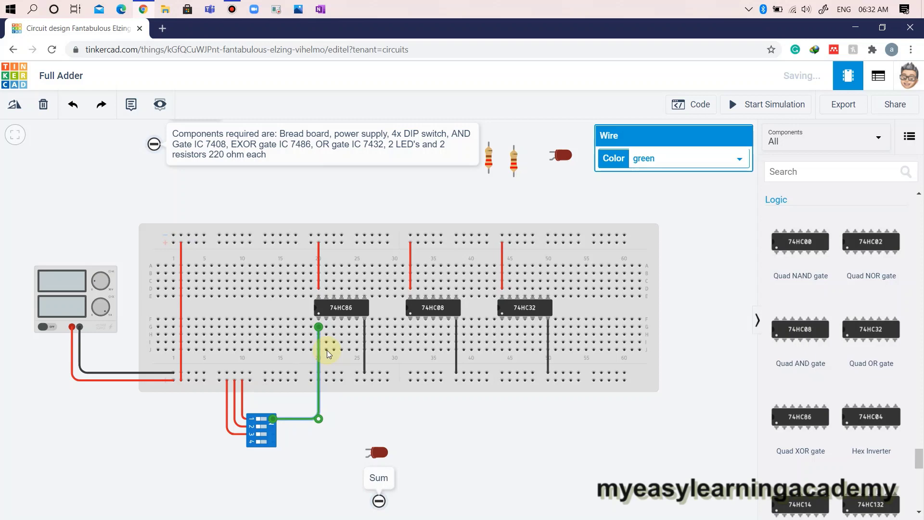
{"action": "left_click", "coordinate": [273, 427]}
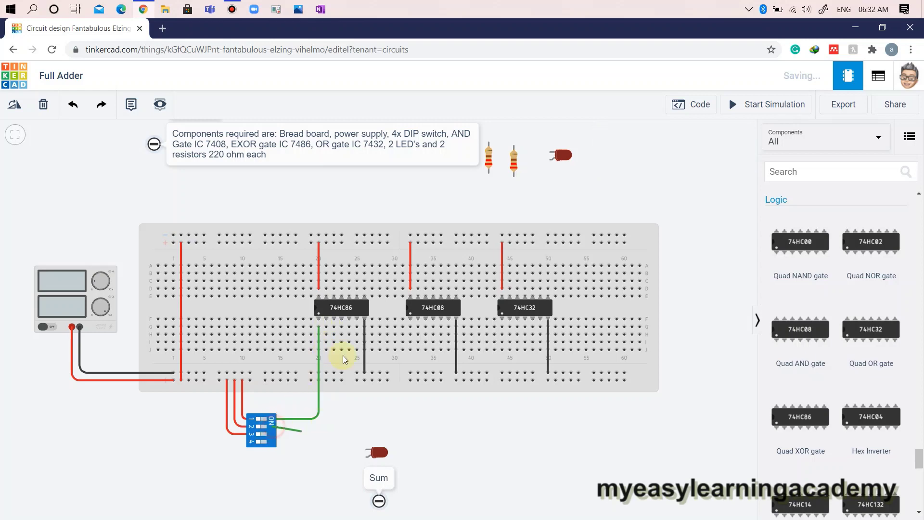
{"action": "left_click", "coordinate": [327, 328]}
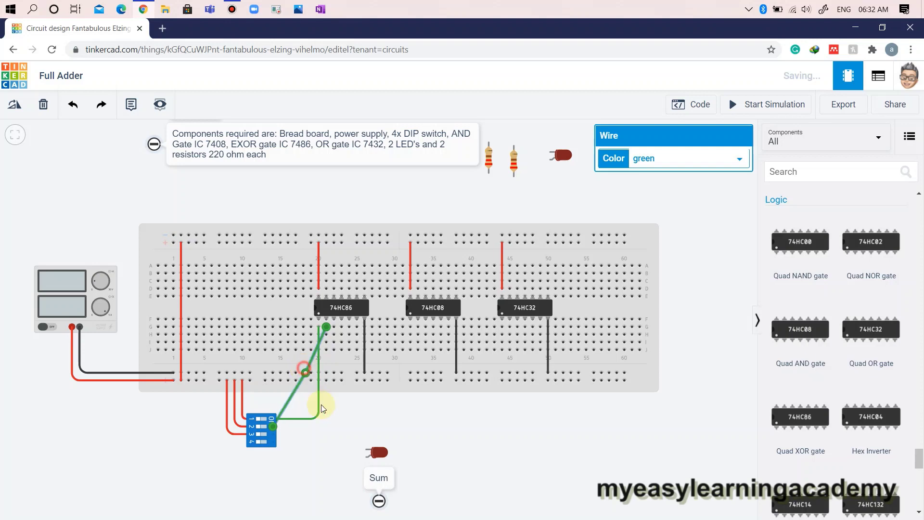
{"action": "left_click_drag", "start_coordinate": [322, 409], "coordinate": [327, 428]}
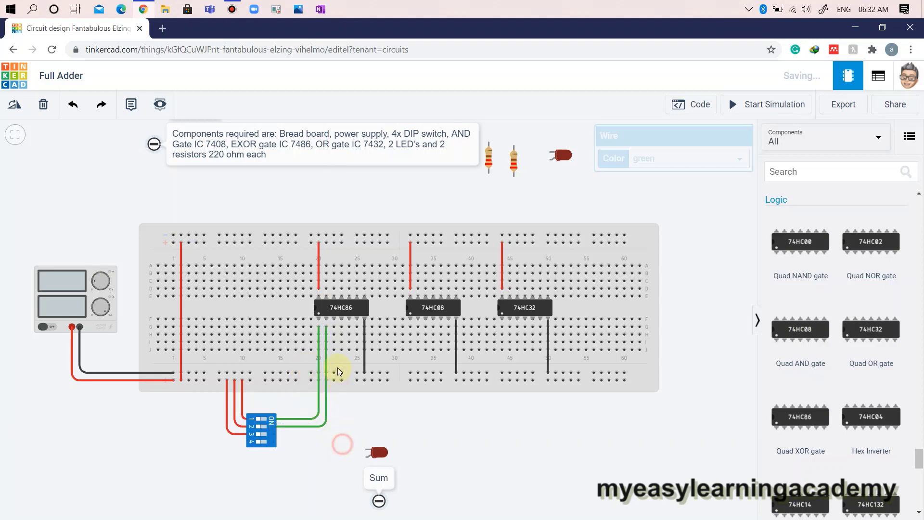
{"action": "left_click", "coordinate": [343, 439]}
- Add a jumper between neighbouring 74HC86 pins and wire pin 3B to another input hole
{"action": "left_click", "coordinate": [334, 327]}
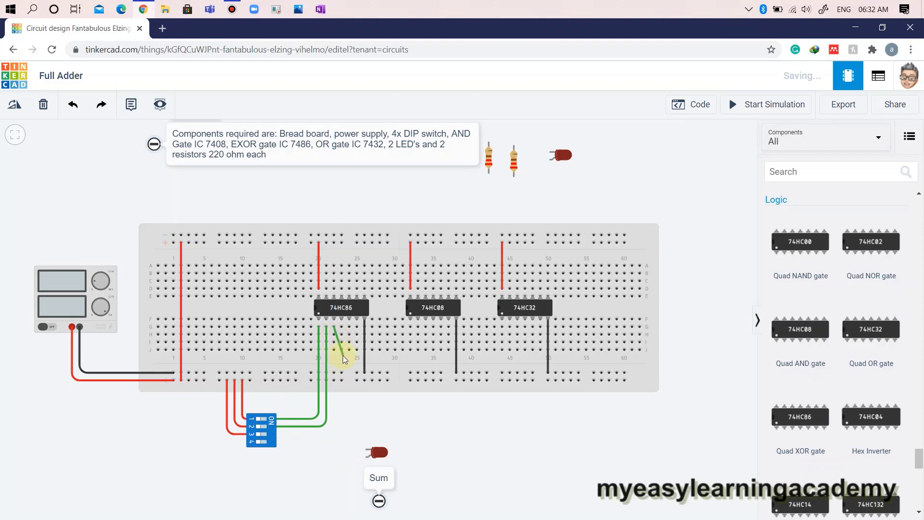
{"action": "left_click", "coordinate": [338, 359]}
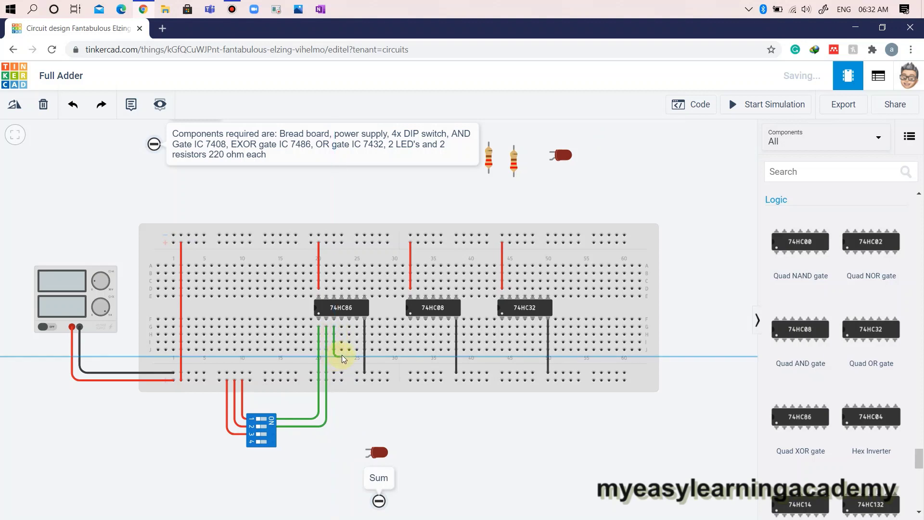
{"action": "left_click", "coordinate": [343, 359]}
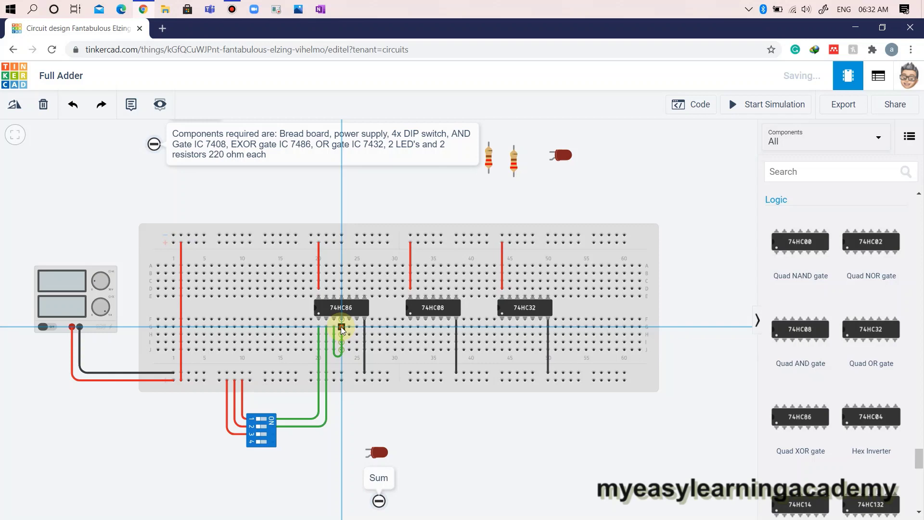
{"action": "left_click", "coordinate": [342, 328]}
{"action": "left_click", "coordinate": [347, 407]}
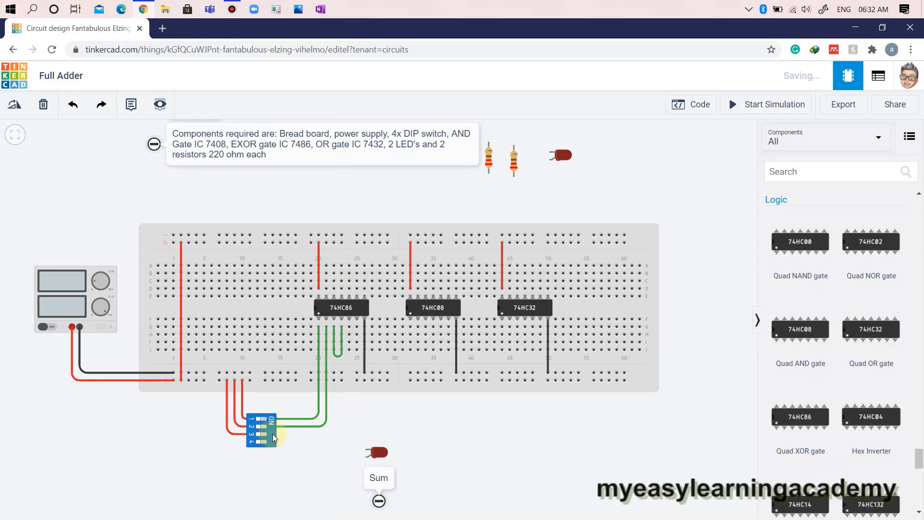
{"action": "left_click", "coordinate": [273, 434]}
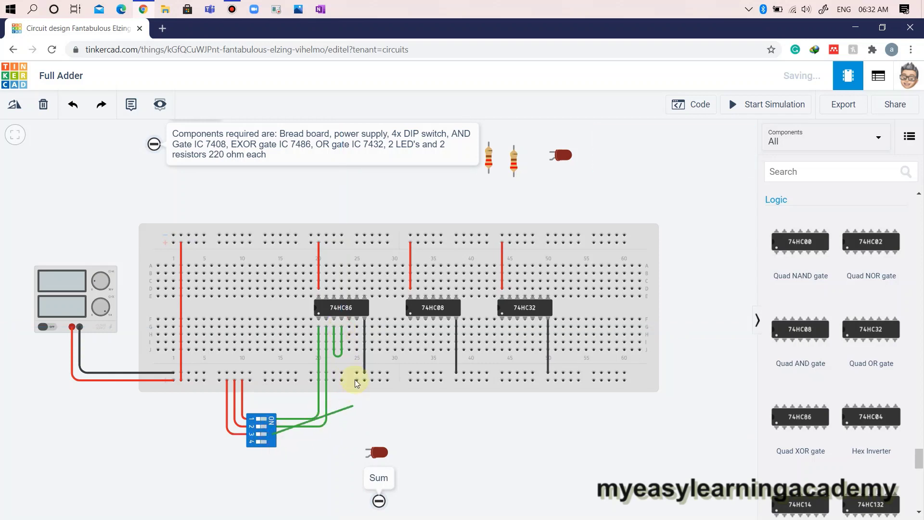
{"action": "left_click", "coordinate": [349, 328]}
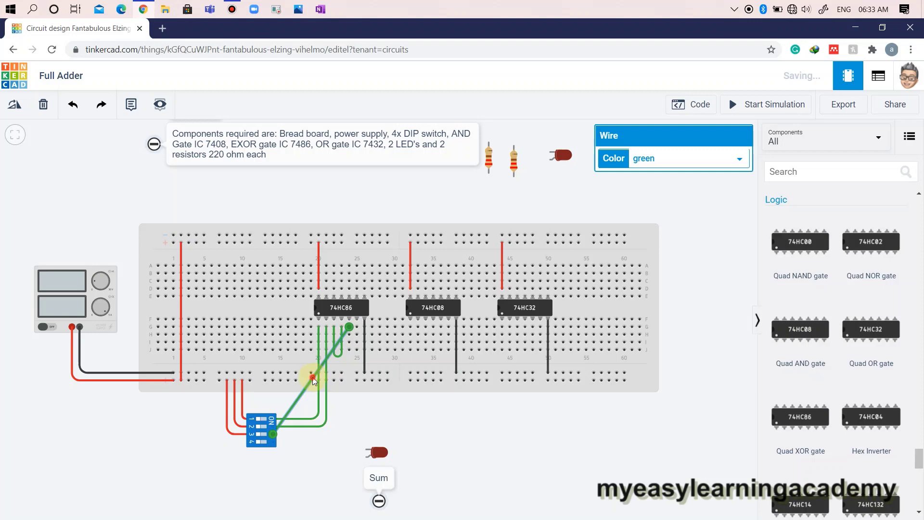
{"action": "left_click_drag", "start_coordinate": [313, 380], "coordinate": [350, 436]}
- Move a resistor beside the Sum LED and wire the 74HC86 output to it
{"action": "left_click", "coordinate": [382, 432]}
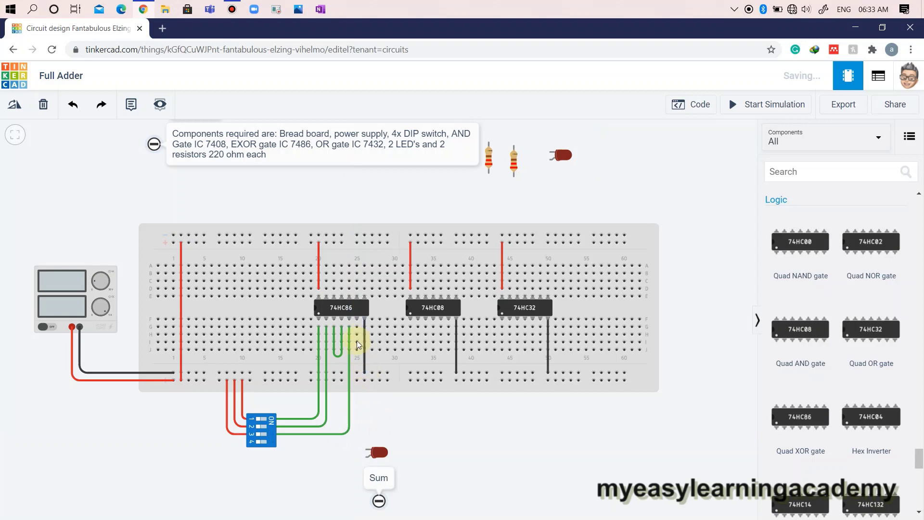
{"action": "left_click", "coordinate": [380, 452]}
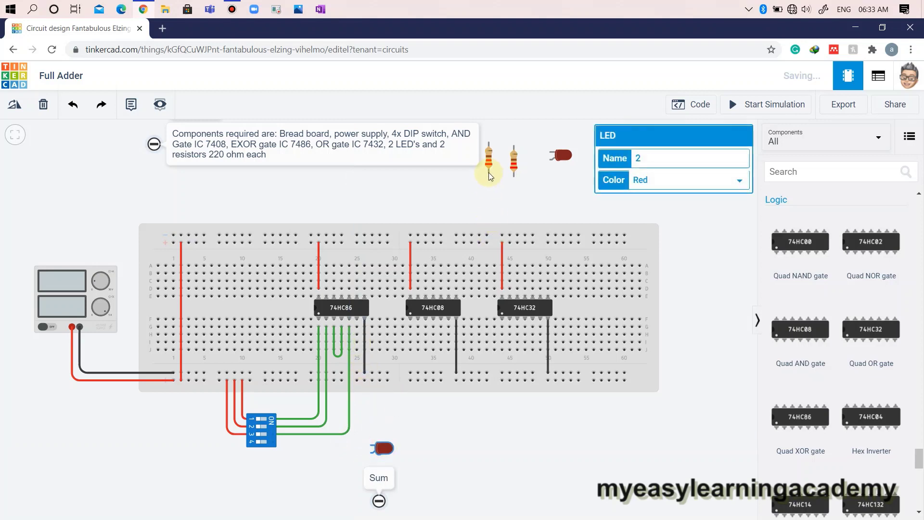
{"action": "left_click_drag", "start_coordinate": [491, 162], "coordinate": [357, 413]}
{"action": "left_click", "coordinate": [357, 329]}
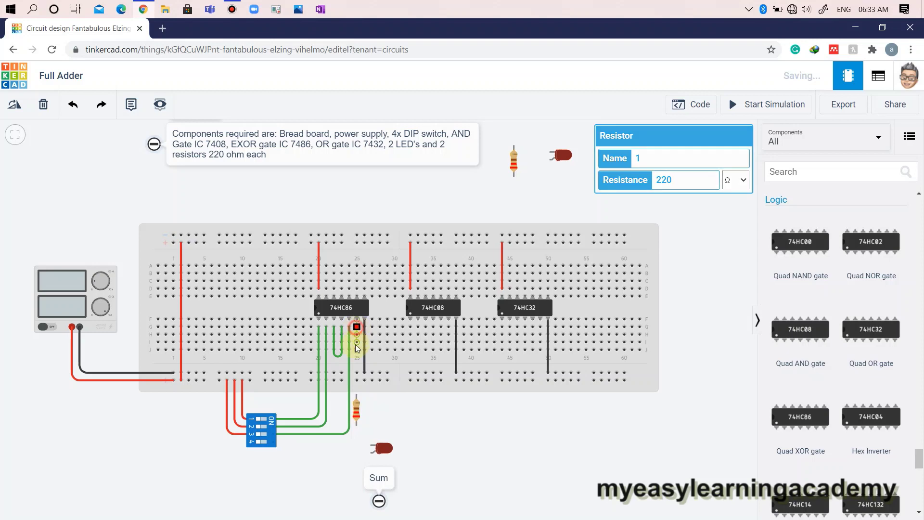
{"action": "left_click", "coordinate": [357, 396]}
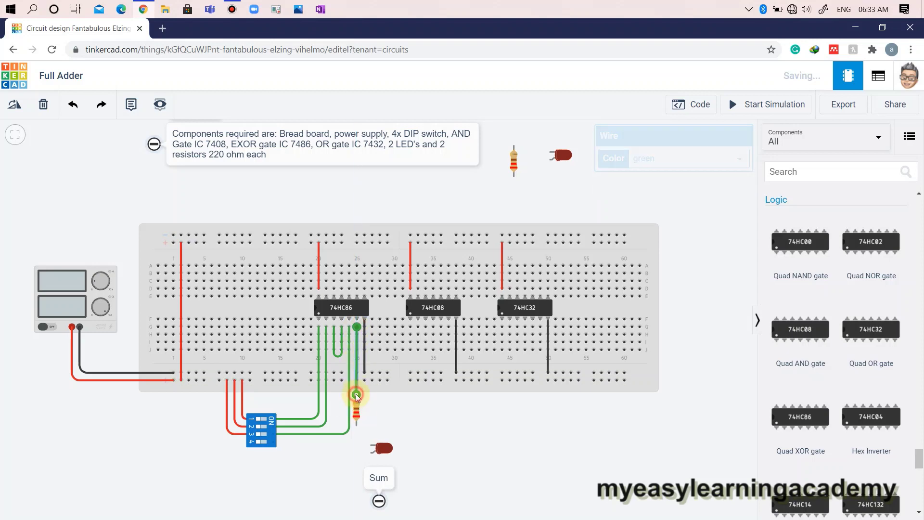
- Connect the resistor to the LED anode and ground the cathode with a black wire
{"action": "left_click", "coordinate": [356, 425]}
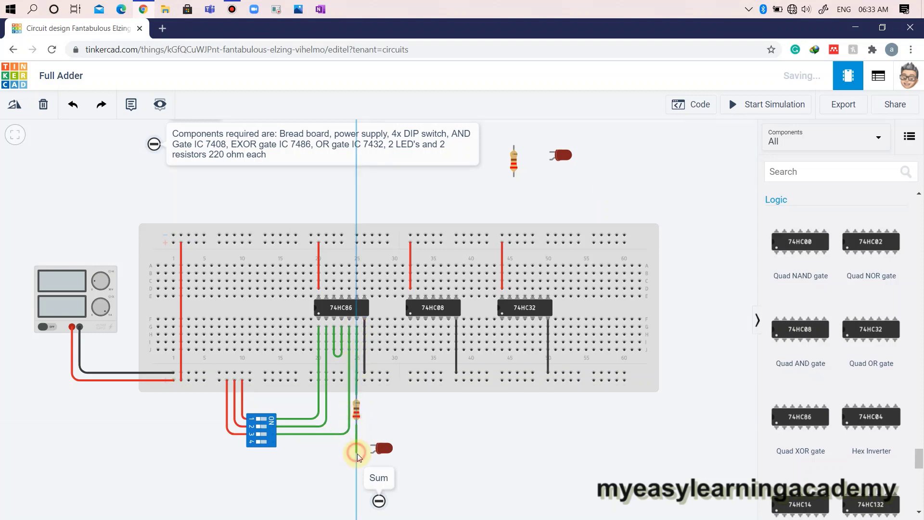
{"action": "left_click", "coordinate": [356, 452]}
{"action": "left_click", "coordinate": [372, 455]}
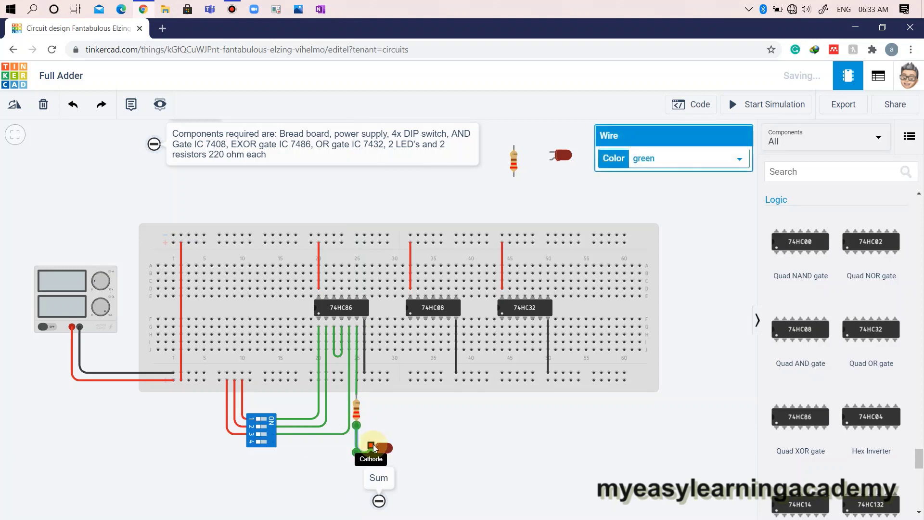
{"action": "left_click", "coordinate": [374, 448]}
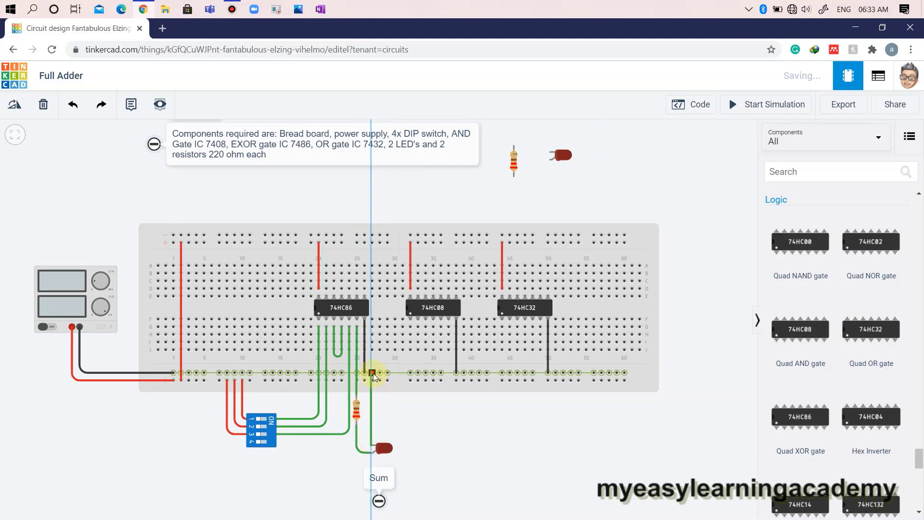
{"action": "left_click", "coordinate": [374, 374]}
{"action": "left_click", "coordinate": [681, 159]}
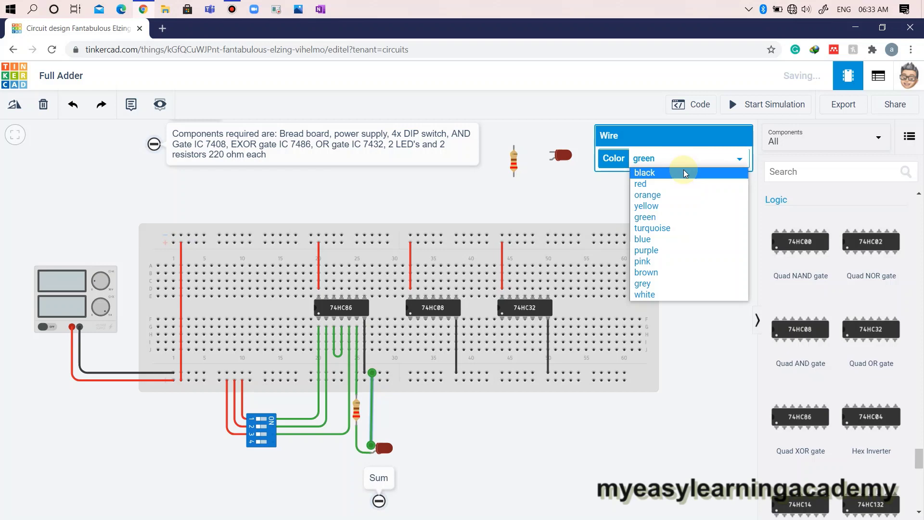
{"action": "left_click", "coordinate": [684, 173]}
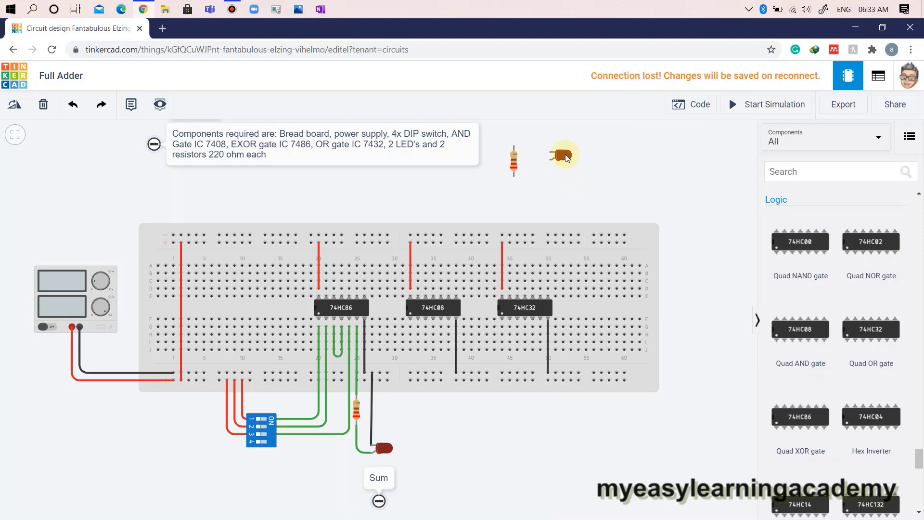
- Move the second LED to the lower canvas and label it with a note reading 'Carry'
{"action": "left_click_drag", "start_coordinate": [566, 157], "coordinate": [601, 458]}
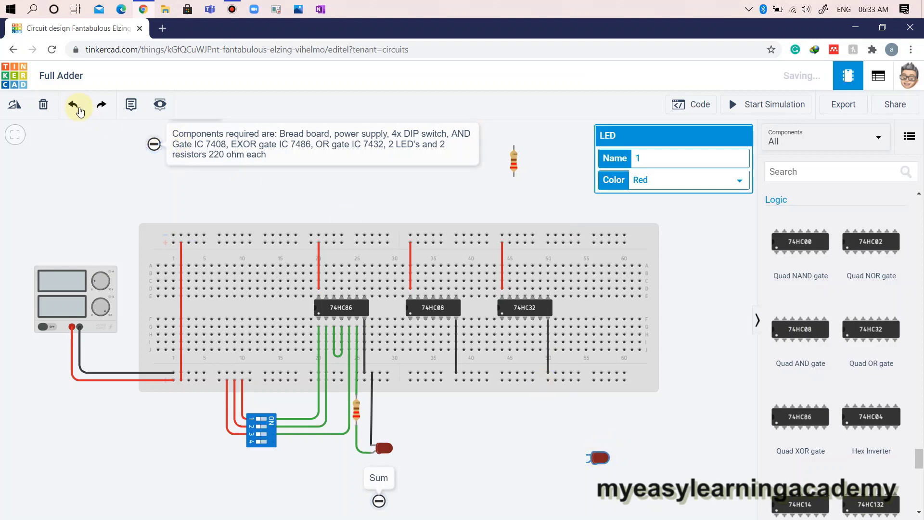
{"action": "left_click", "coordinate": [130, 106]}
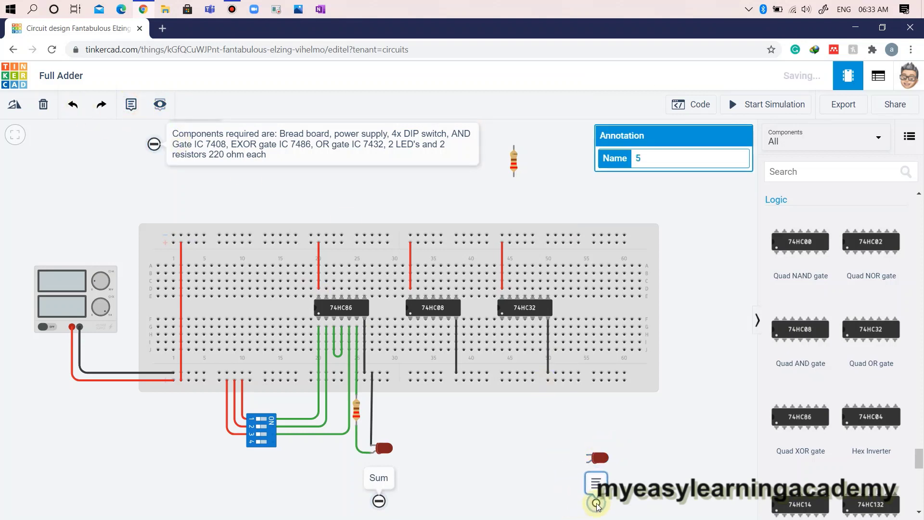
{"action": "left_click", "coordinate": [599, 502]}
{"action": "left_click", "coordinate": [599, 480]}
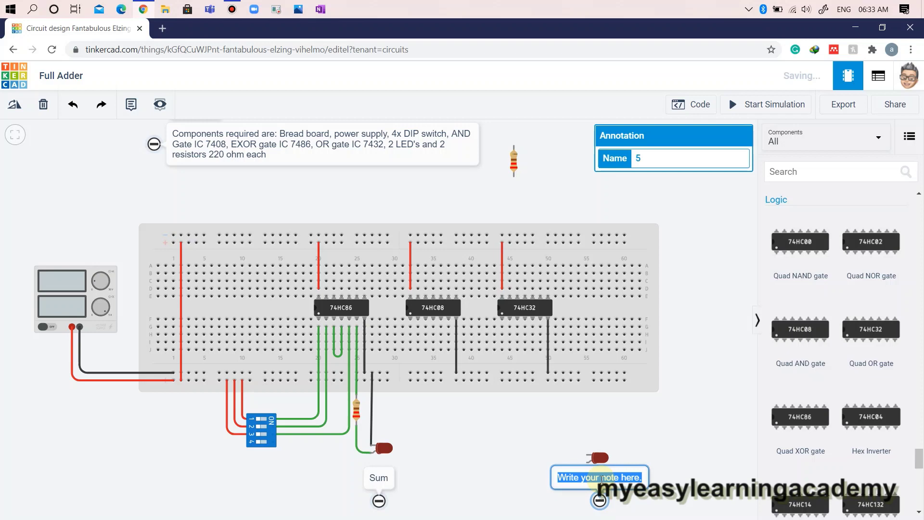
{"action": "type", "text": "Carry"}
{"action": "left_click", "coordinate": [686, 481]}
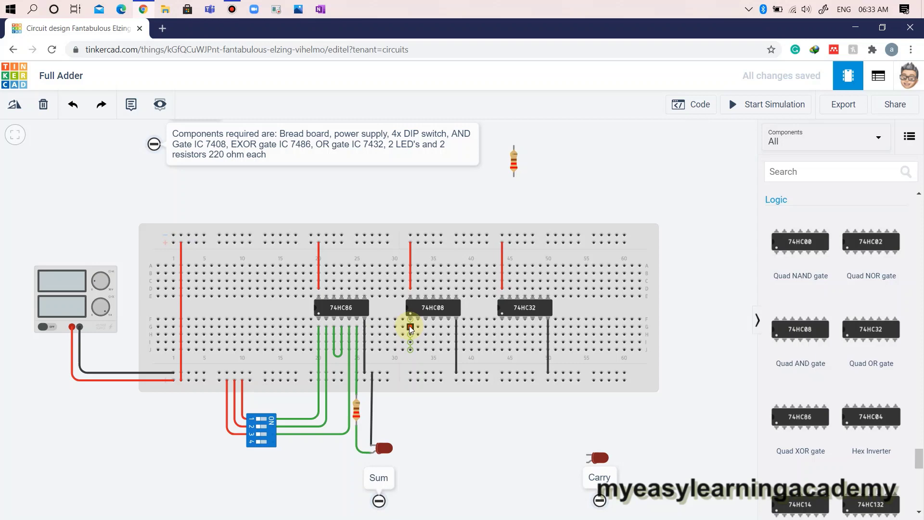
- Wire a 74HC08 input pin to DIP switch terminal 1B with a right-angled blue wire
{"action": "left_click", "coordinate": [411, 328]}
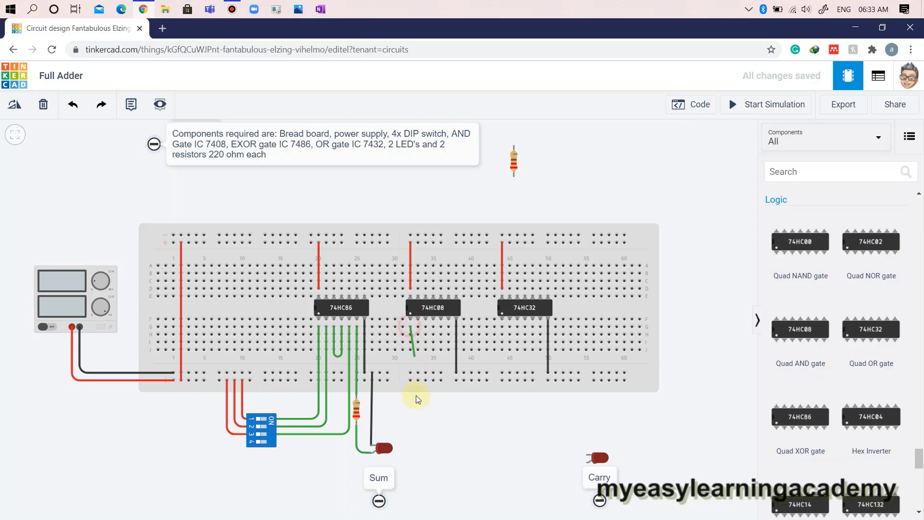
{"action": "left_click", "coordinate": [273, 419]}
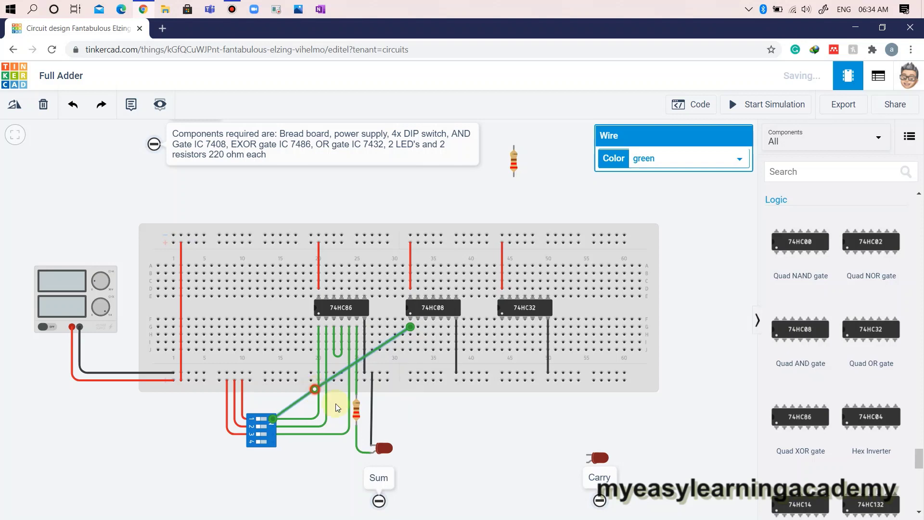
{"action": "left_click_drag", "start_coordinate": [315, 393], "coordinate": [411, 419]}
{"action": "left_click", "coordinate": [677, 161]}
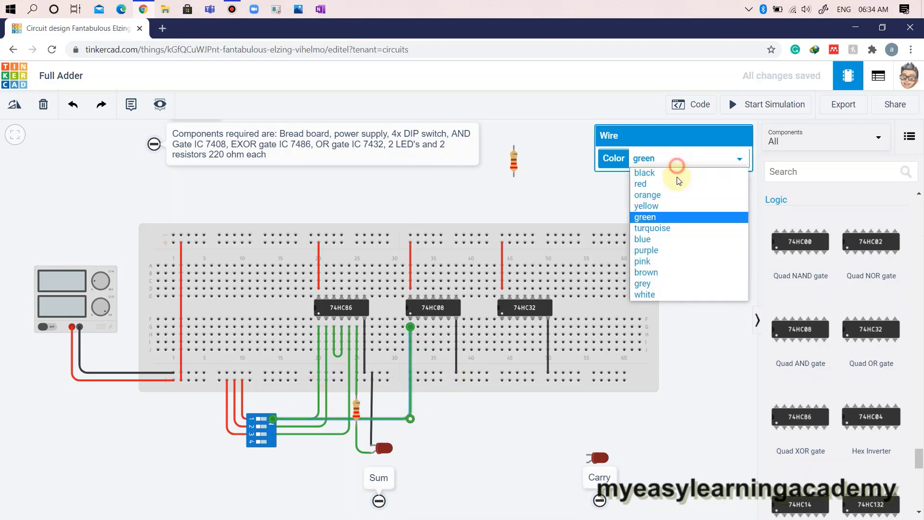
{"action": "left_click", "coordinate": [676, 239]}
{"action": "left_click", "coordinate": [453, 427]}
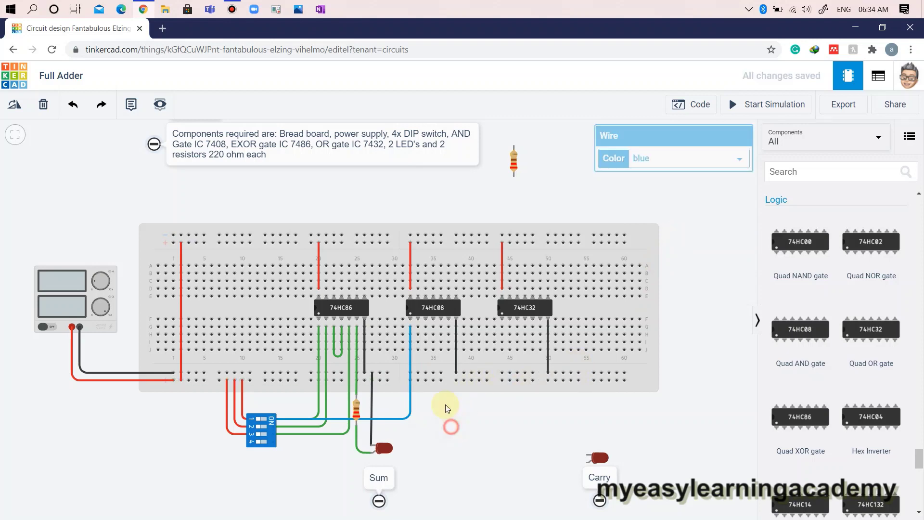
- Wire the next 74HC08 input pin to DIP terminal 2B with a right-angled blue wire
{"action": "left_click", "coordinate": [415, 330]}
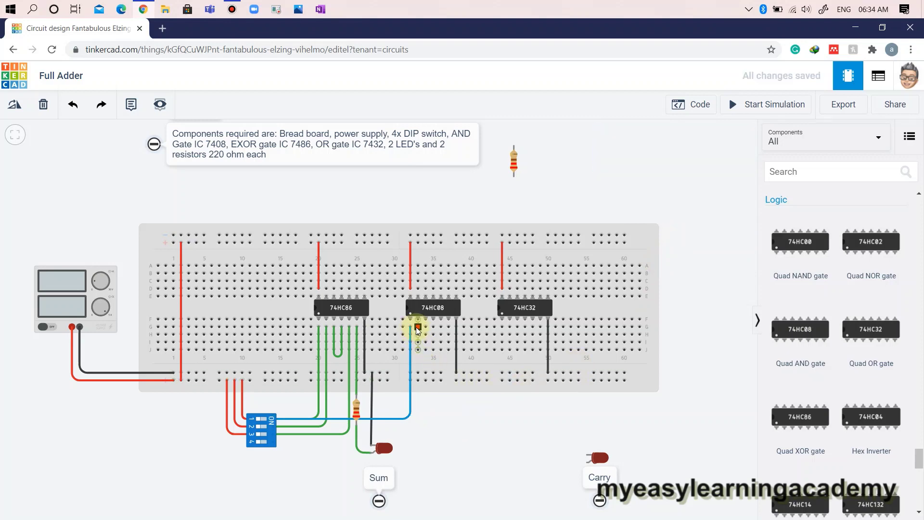
{"action": "left_click", "coordinate": [274, 428]}
{"action": "left_click", "coordinate": [327, 391]}
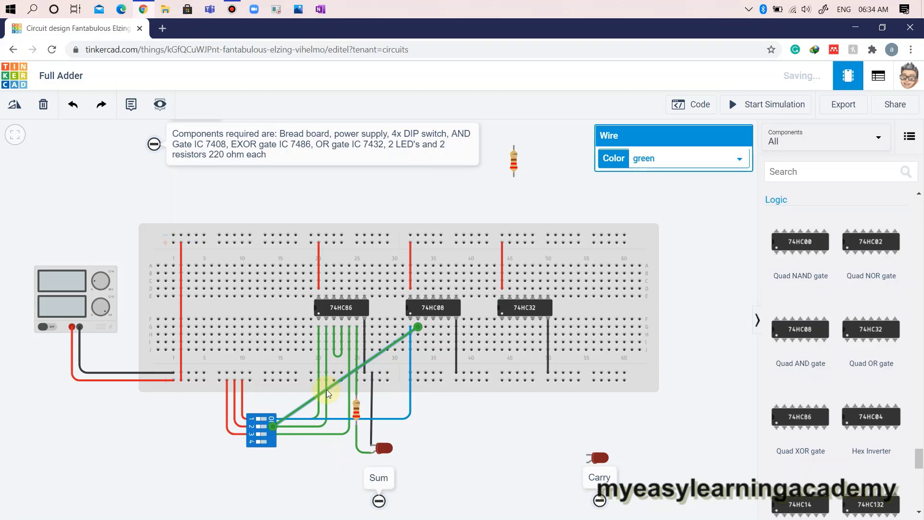
{"action": "left_click_drag", "start_coordinate": [327, 391], "coordinate": [418, 425]}
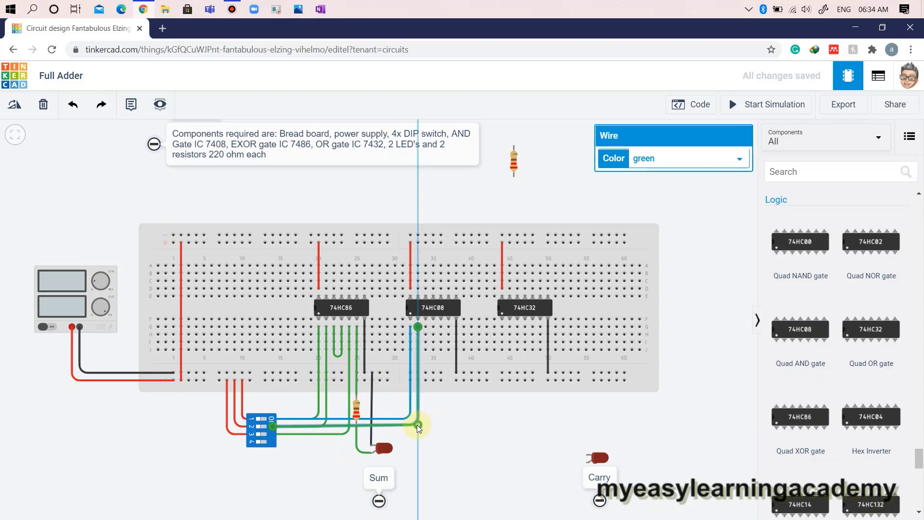
{"action": "left_click", "coordinate": [708, 161]}
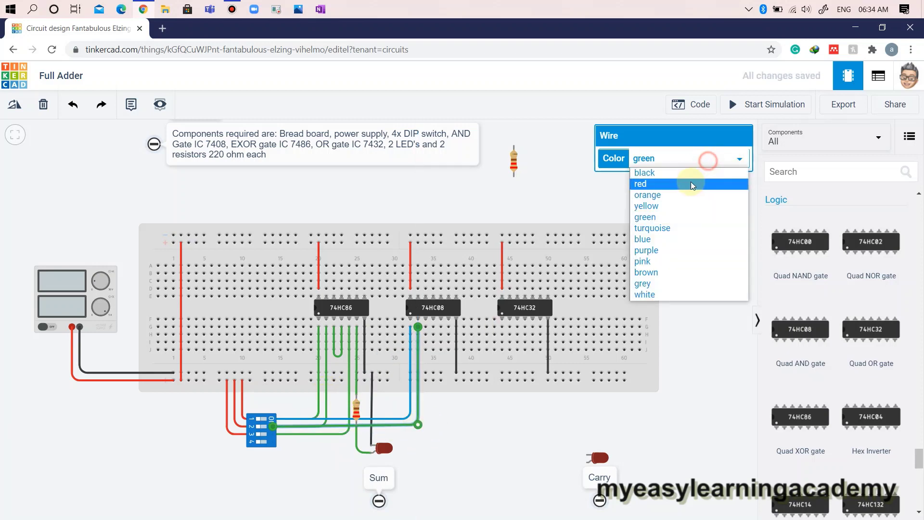
{"action": "left_click", "coordinate": [686, 240]}
{"action": "left_click", "coordinate": [510, 410]}
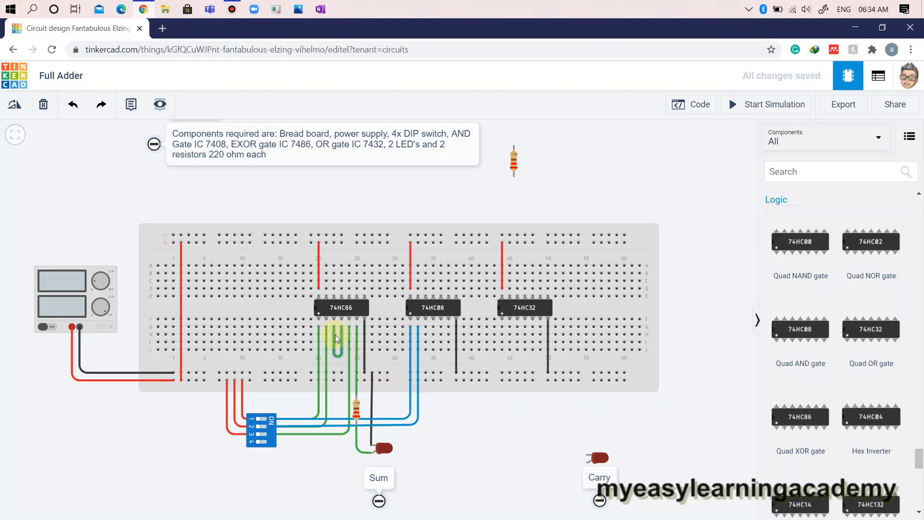
- Reshape the green loop wire under the 74HC86
{"action": "mouse_move", "coordinate": [336, 339]}
{"action": "left_mouse_down"}
{"action": "mouse_move", "coordinate": [343, 357]}
{"action": "mouse_move", "coordinate": [342, 341]}
{"action": "mouse_move", "coordinate": [337, 349]}
{"action": "left_mouse_up"}
{"action": "left_click", "coordinate": [339, 357]}
{"action": "left_click", "coordinate": [449, 427]}
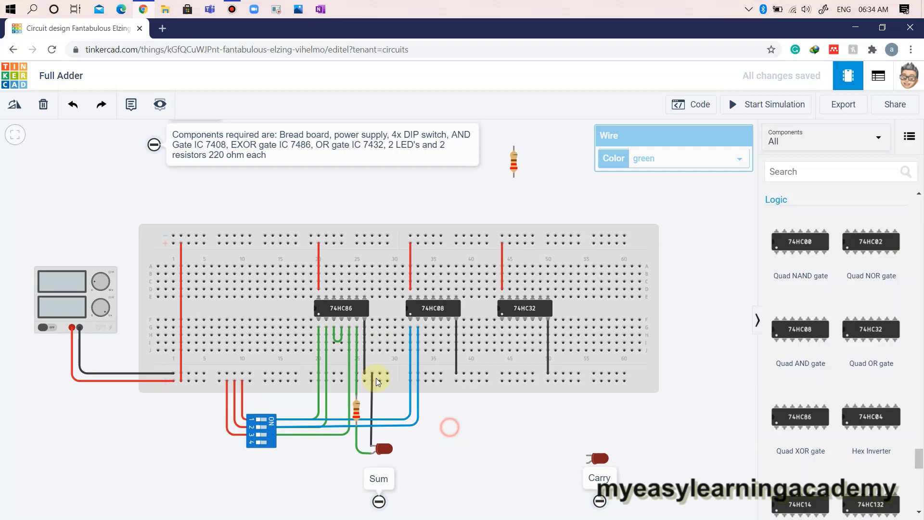
- Route a blue wire from the 74HC86 output hole to a 74HC08 input pin
{"action": "left_click", "coordinate": [336, 354]}
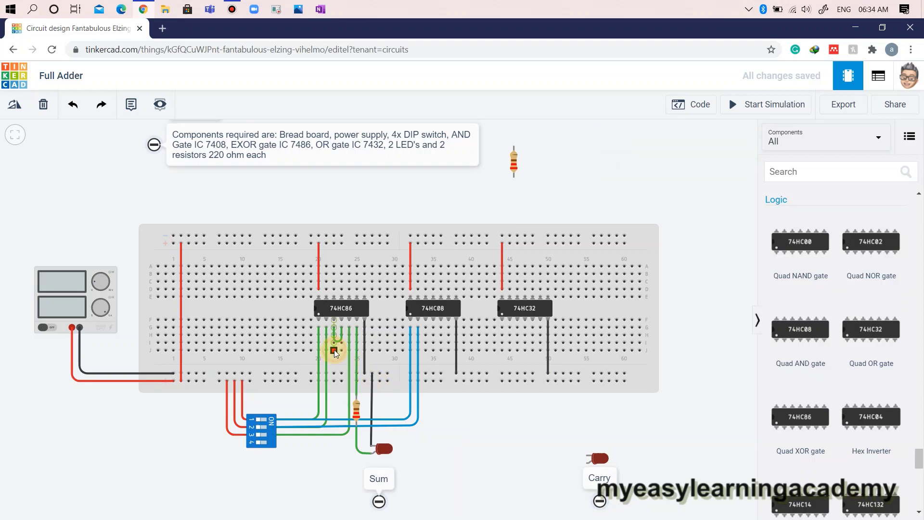
{"action": "left_click", "coordinate": [348, 407]}
{"action": "left_click_drag", "start_coordinate": [348, 407], "coordinate": [336, 366]}
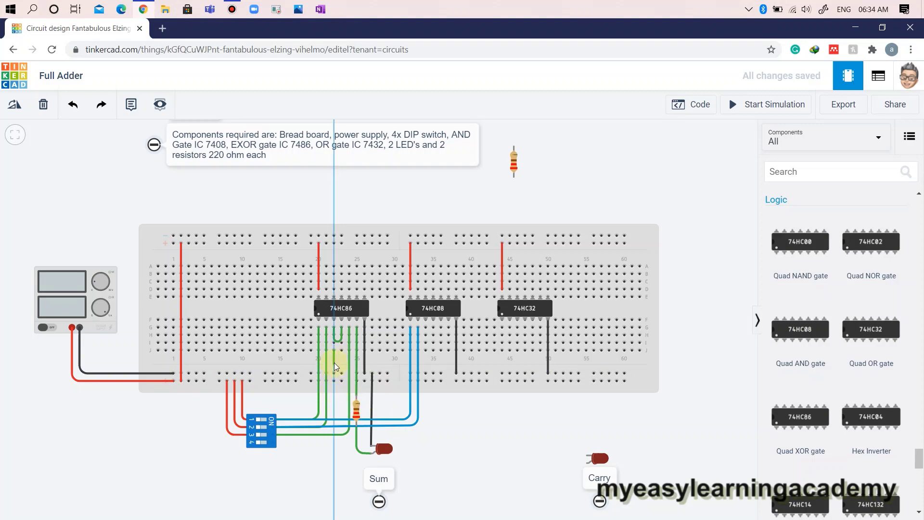
{"action": "left_click", "coordinate": [335, 366]}
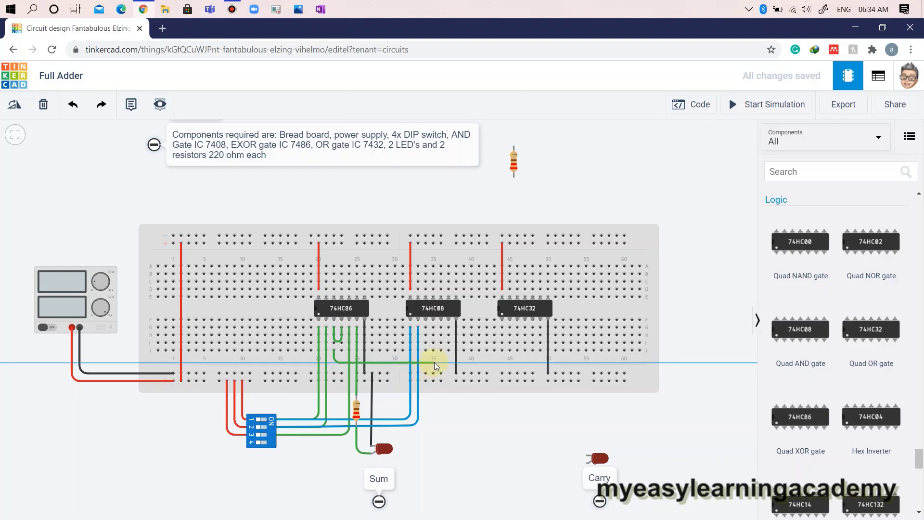
{"action": "left_click", "coordinate": [434, 364]}
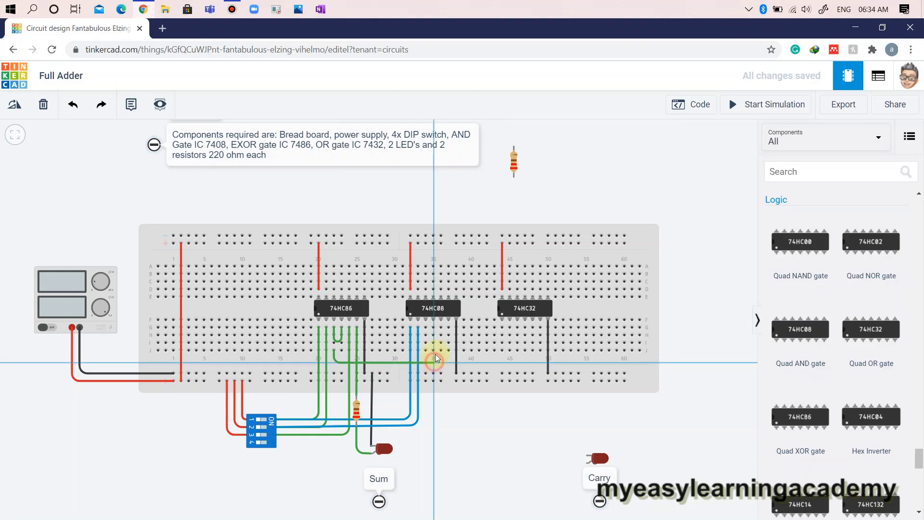
{"action": "left_click", "coordinate": [434, 328]}
{"action": "left_click", "coordinate": [440, 419]}
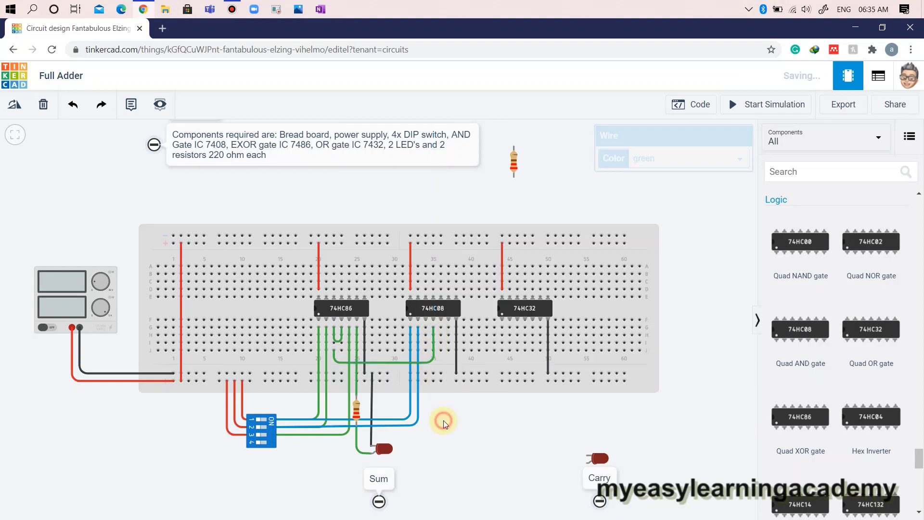
{"action": "left_click", "coordinate": [402, 365]}
{"action": "left_click", "coordinate": [688, 159]}
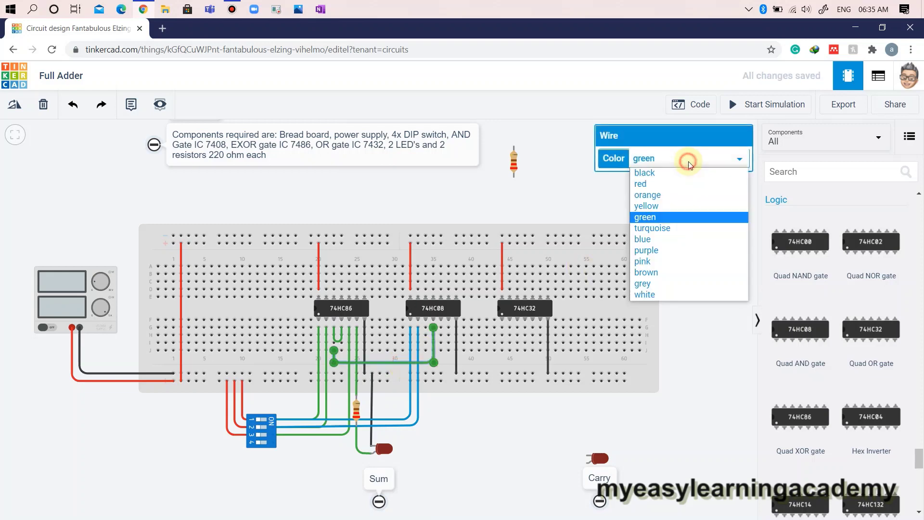
{"action": "left_click", "coordinate": [689, 240]}
{"action": "left_click", "coordinate": [487, 435]}
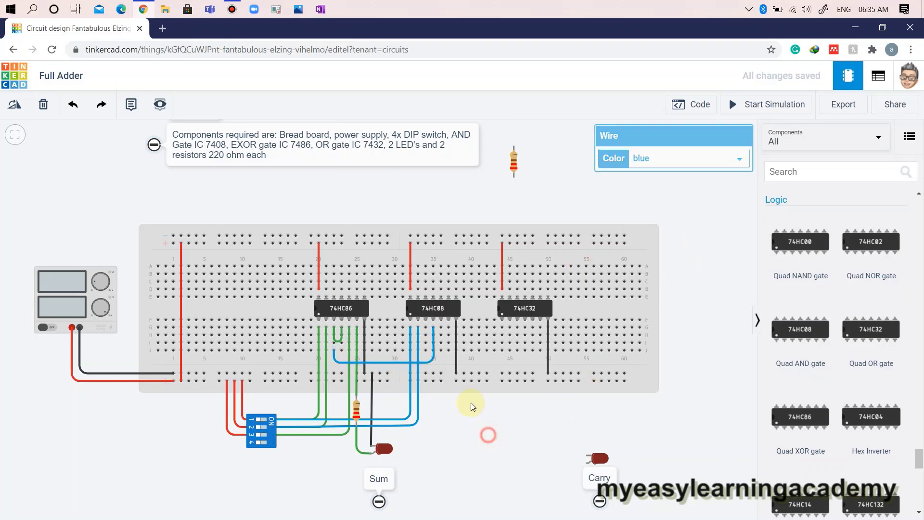
- Connect another 74HC08 pin to DIP switch terminal 3B with a right-angled blue wire
{"action": "left_click", "coordinate": [441, 328]}
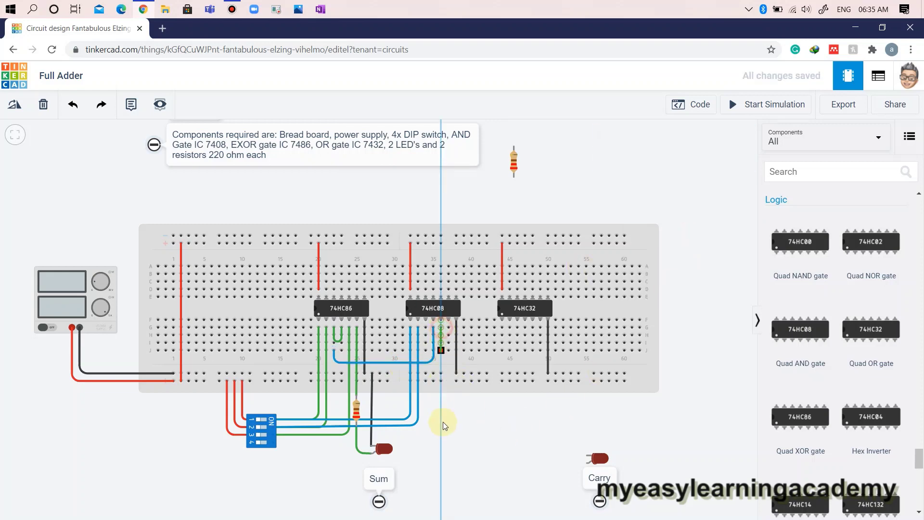
{"action": "left_click", "coordinate": [273, 437]}
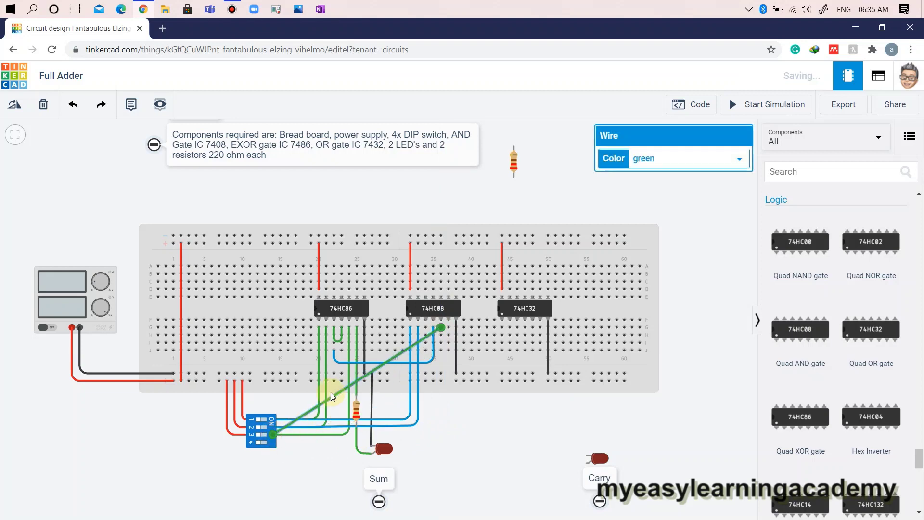
{"action": "left_click", "coordinate": [338, 395]}
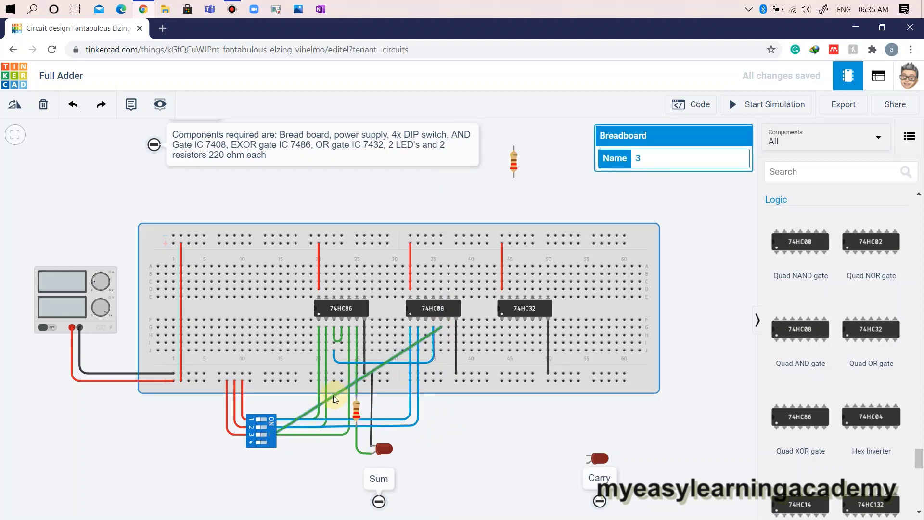
{"action": "left_click", "coordinate": [335, 398]}
{"action": "left_click_drag", "start_coordinate": [331, 394], "coordinate": [442, 436]}
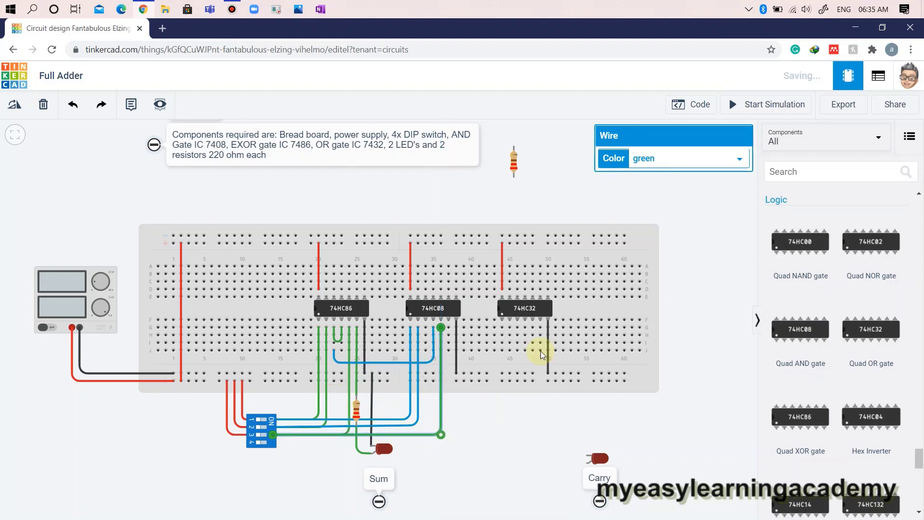
{"action": "left_click", "coordinate": [691, 158]}
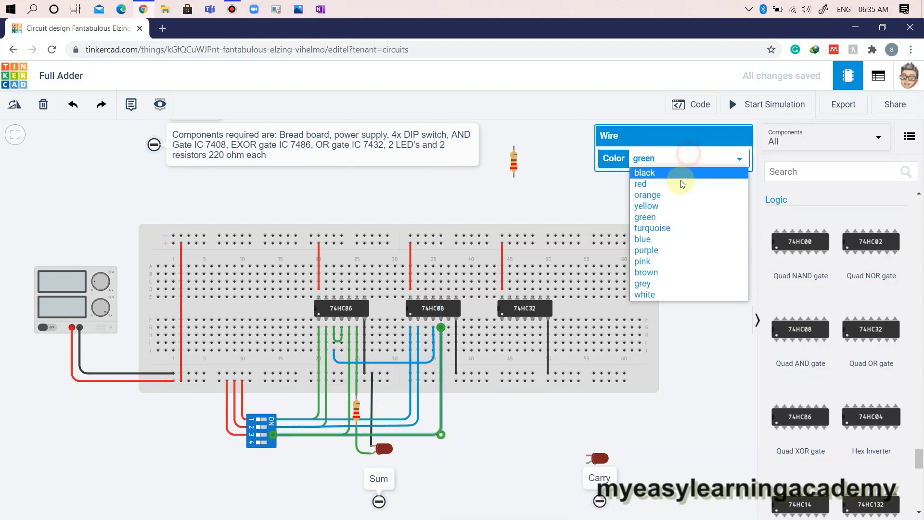
{"action": "left_click", "coordinate": [666, 240]}
{"action": "left_click", "coordinate": [482, 447]}
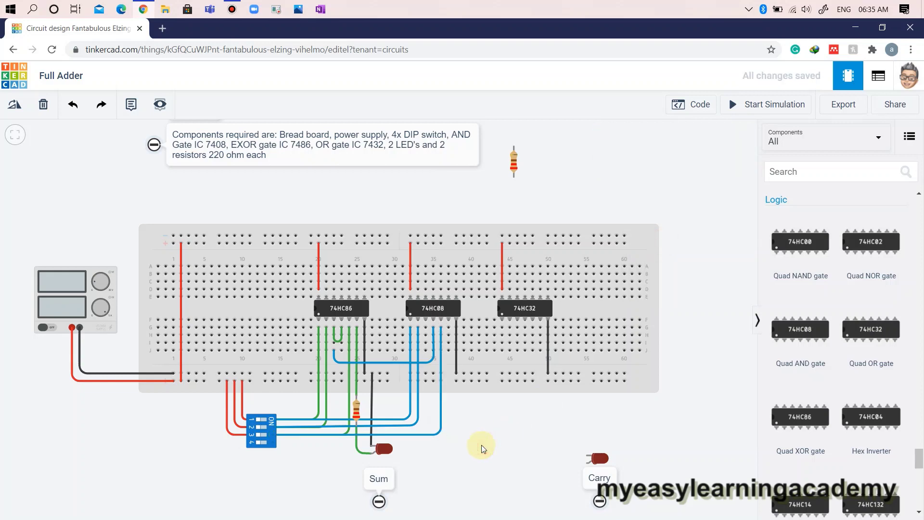
{"action": "left_click", "coordinate": [426, 328]}
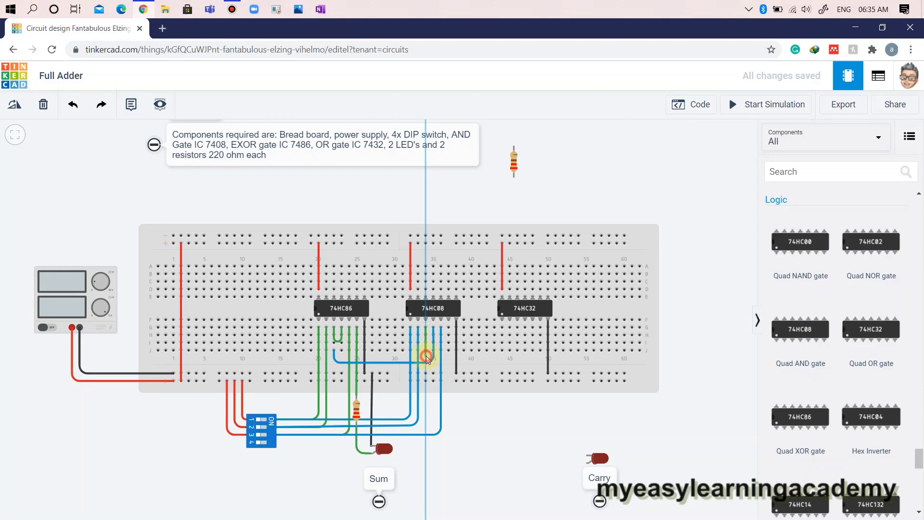
- Route an orange wire from a 74HC08 output to a 74HC32 input pin
{"action": "left_click", "coordinate": [426, 357]}
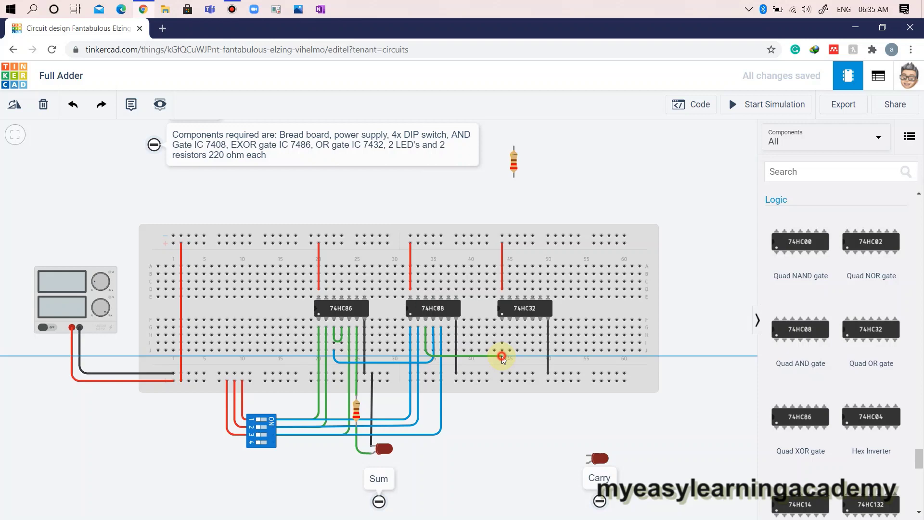
{"action": "left_click", "coordinate": [502, 358]}
{"action": "left_click", "coordinate": [503, 330]}
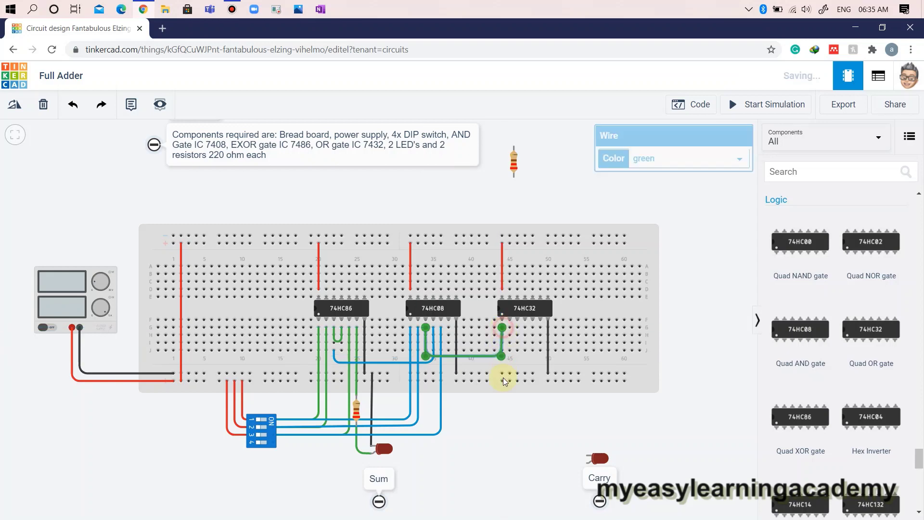
{"action": "left_click", "coordinate": [671, 158]}
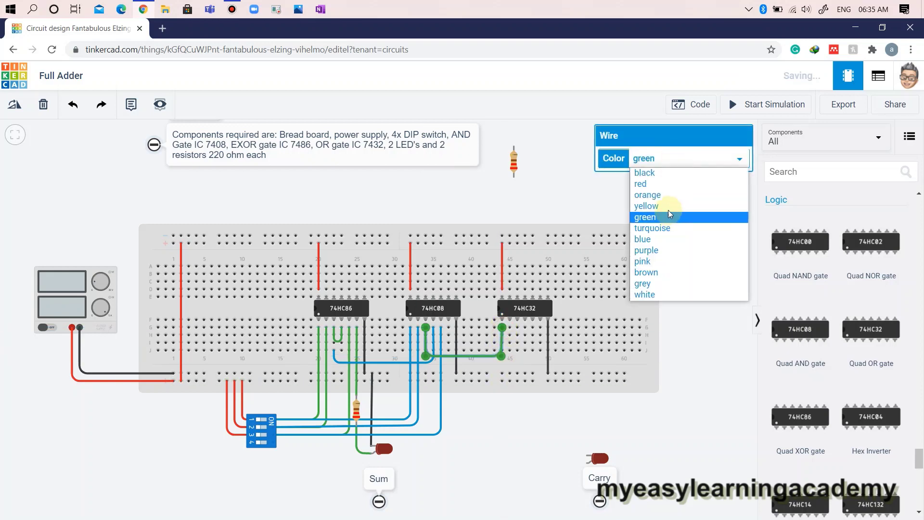
{"action": "left_click", "coordinate": [665, 195]}
{"action": "left_click", "coordinate": [500, 410]}
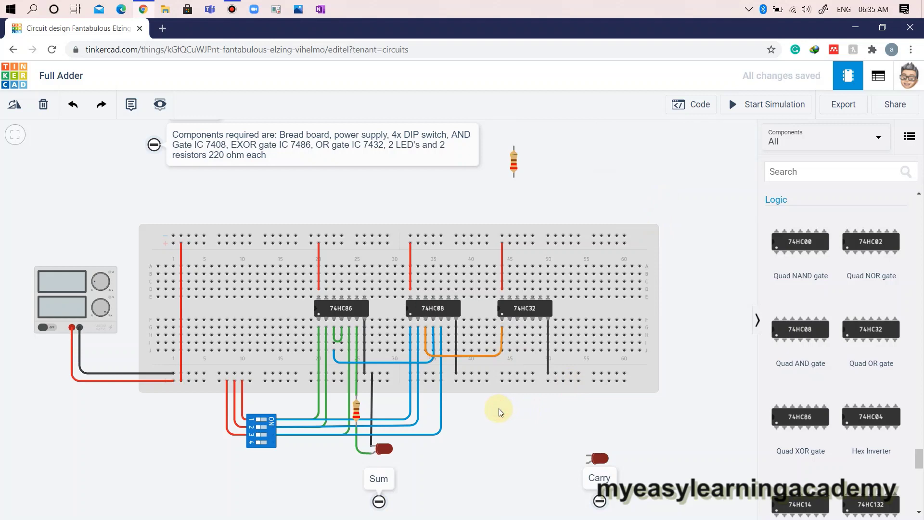
- Route a second orange wire from another 74HC08 pin to the 74HC32
{"action": "left_click", "coordinate": [449, 328]}
{"action": "left_click", "coordinate": [455, 365]}
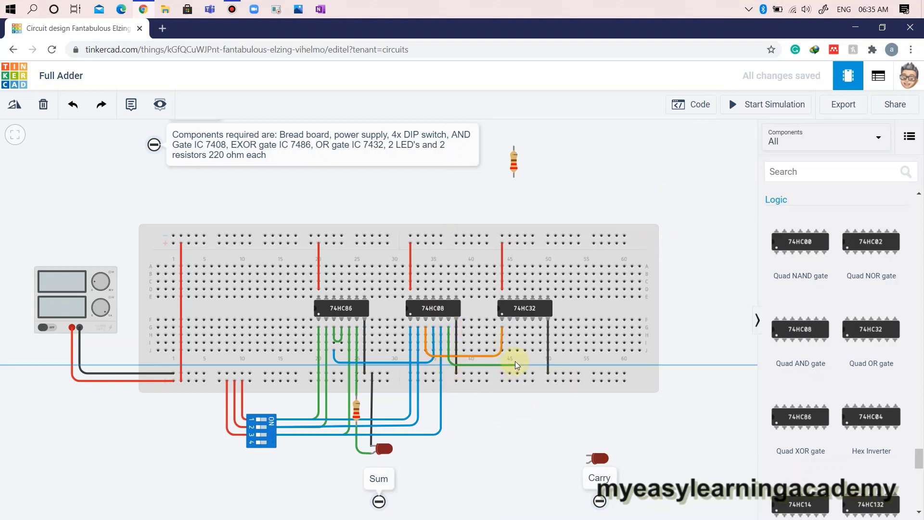
{"action": "left_click", "coordinate": [508, 365]}
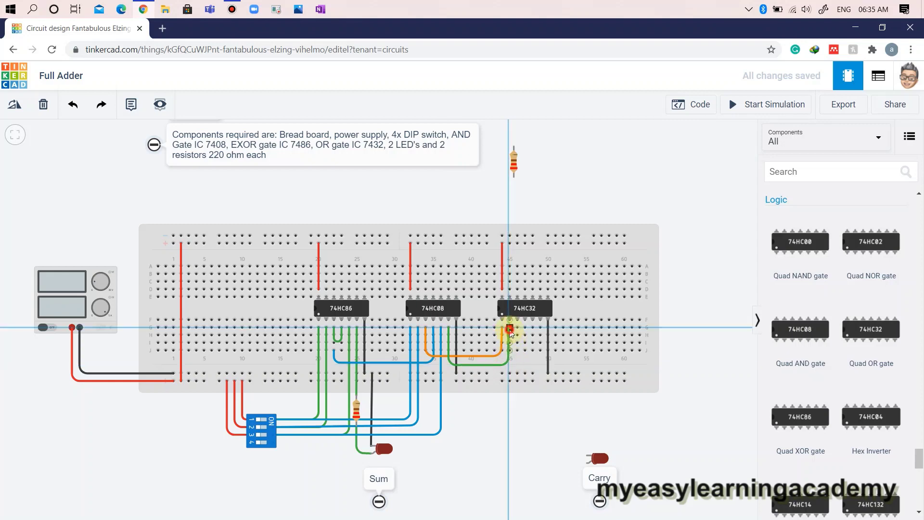
{"action": "left_click", "coordinate": [510, 331]}
{"action": "left_click", "coordinate": [684, 163]}
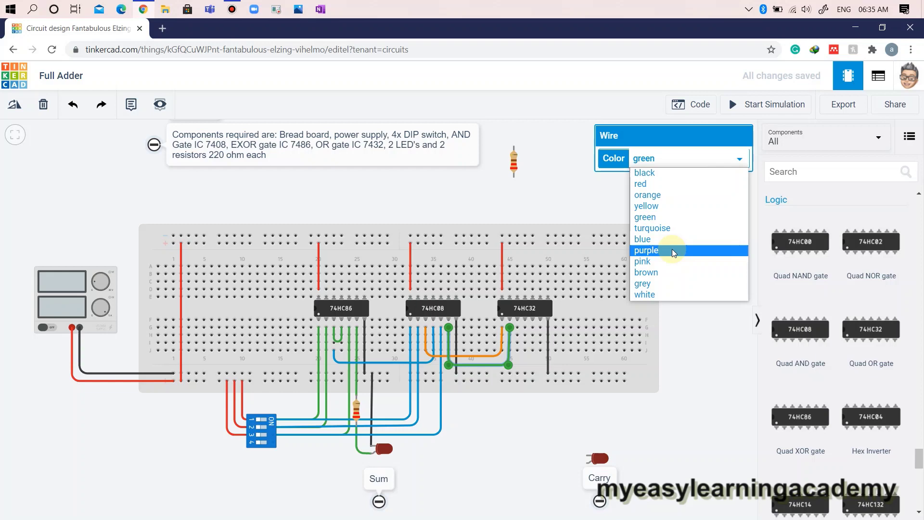
{"action": "left_click", "coordinate": [667, 195]}
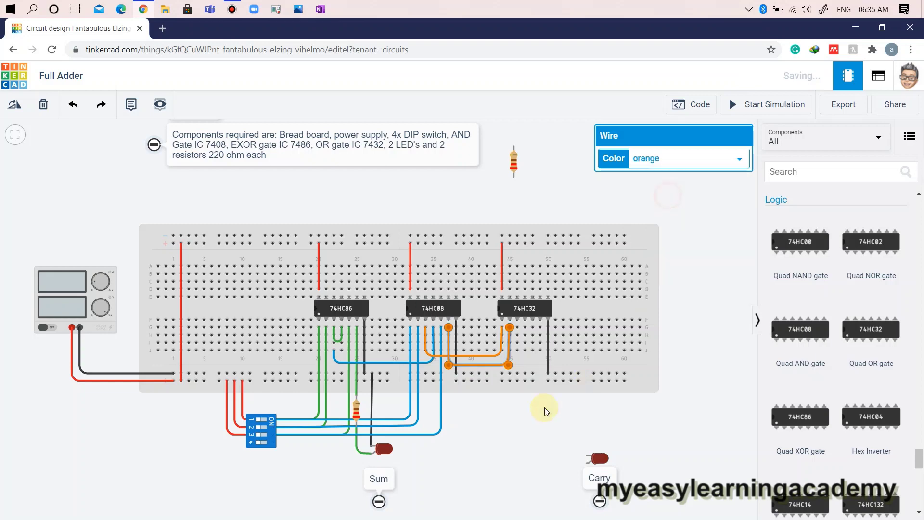
{"action": "left_click", "coordinate": [510, 429]}
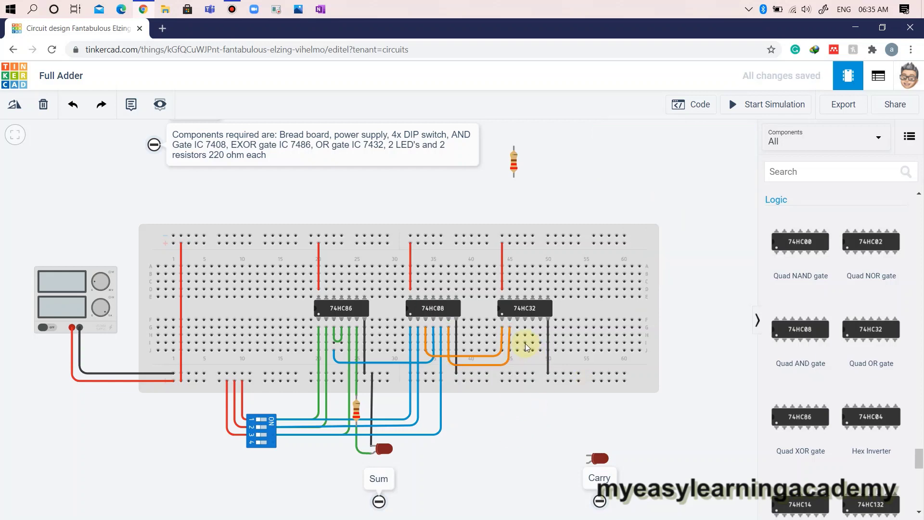
- Place the second resistor below the 74HC32 and wire its output to it in orange
{"action": "left_click_drag", "start_coordinate": [515, 171], "coordinate": [520, 419]}
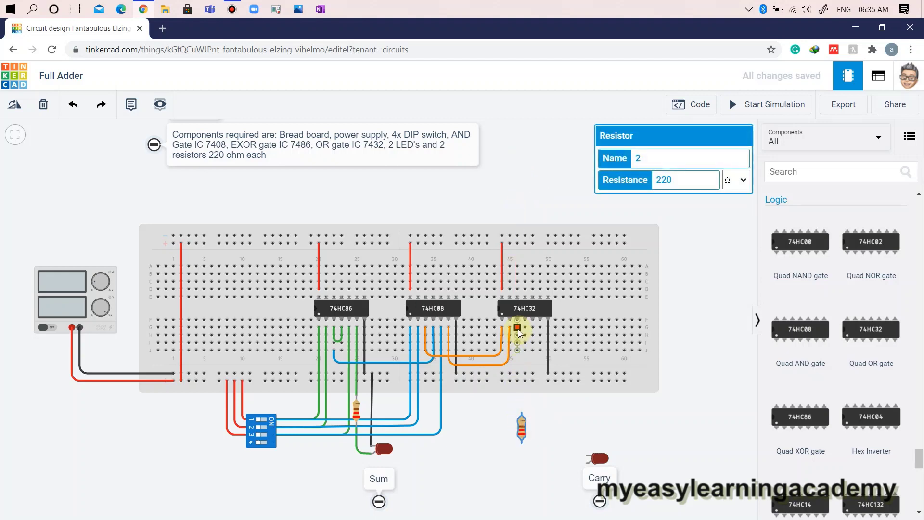
{"action": "left_click", "coordinate": [518, 327]}
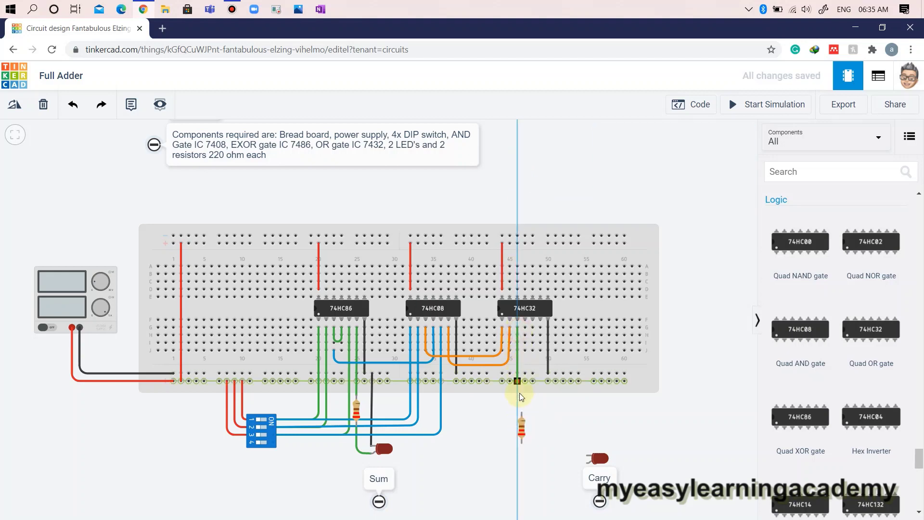
{"action": "left_click", "coordinate": [519, 418]}
{"action": "left_click", "coordinate": [518, 426]}
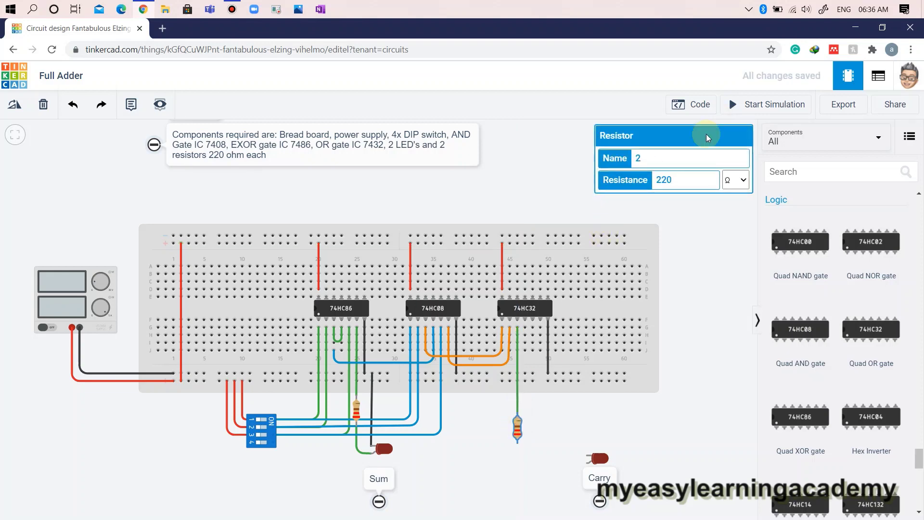
{"action": "left_click", "coordinate": [557, 203]}
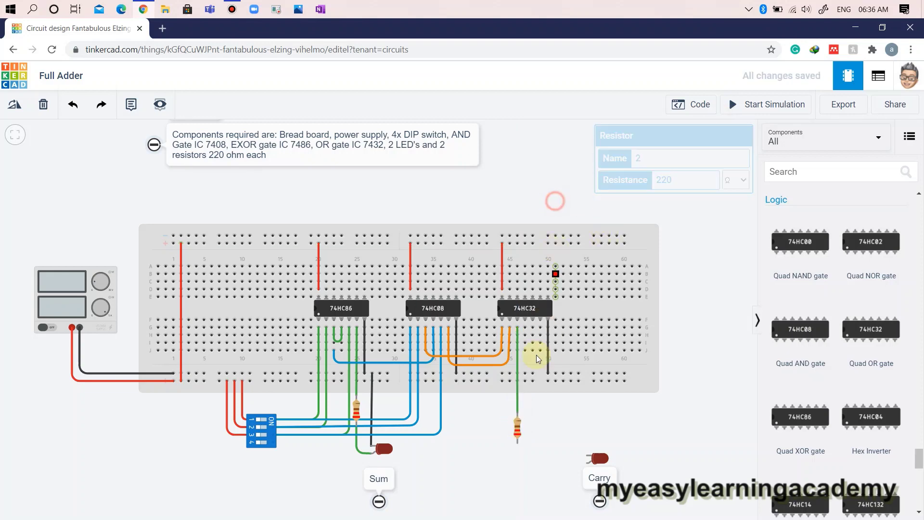
{"action": "left_click", "coordinate": [518, 388]}
{"action": "left_click", "coordinate": [678, 158]}
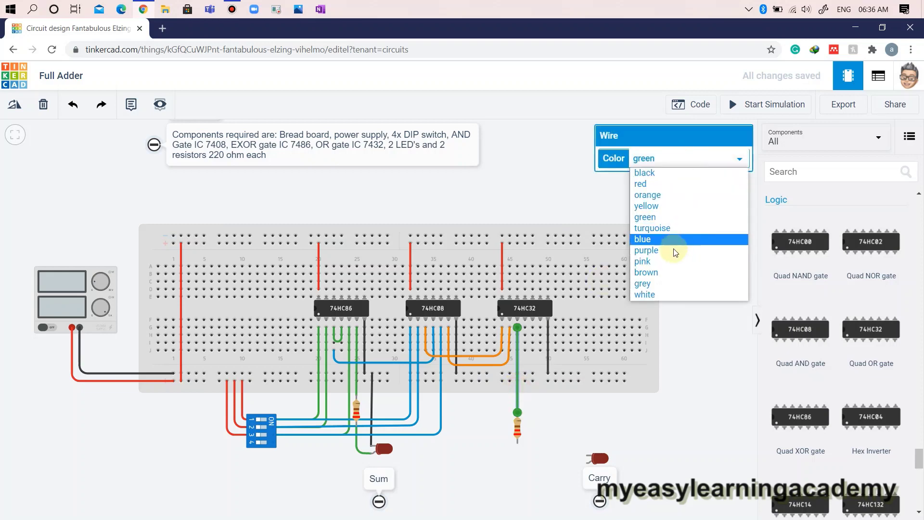
{"action": "left_click", "coordinate": [664, 199]}
{"action": "left_click", "coordinate": [533, 469]}
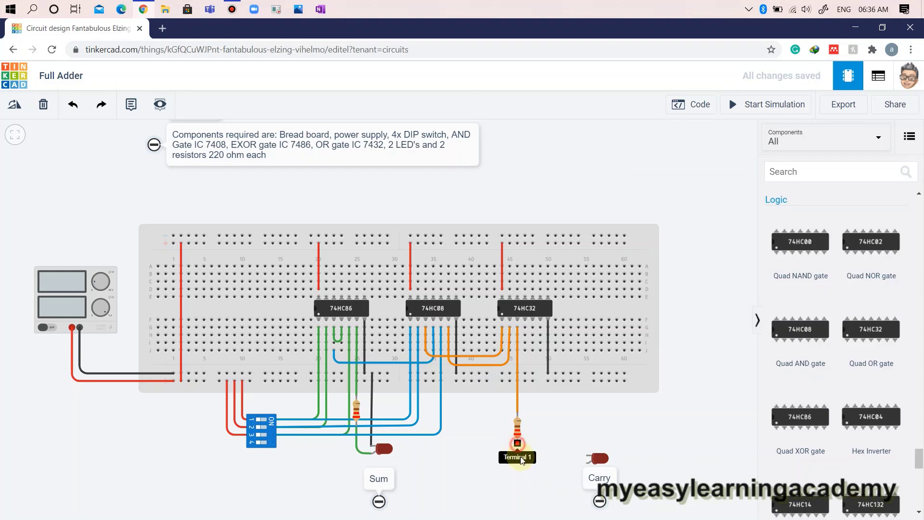
- Run an orange wire from the resistor's lower lead to the Carry LED
{"action": "left_click", "coordinate": [518, 444]}
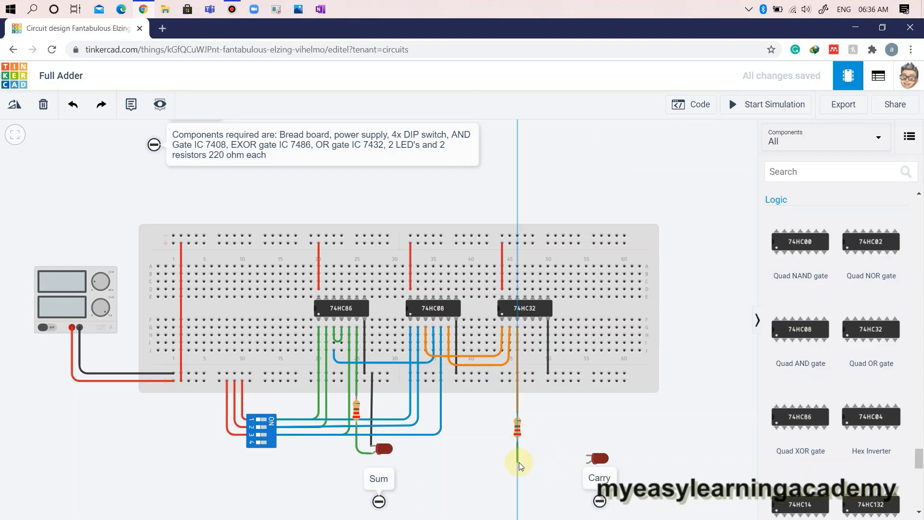
{"action": "left_click", "coordinate": [518, 463]}
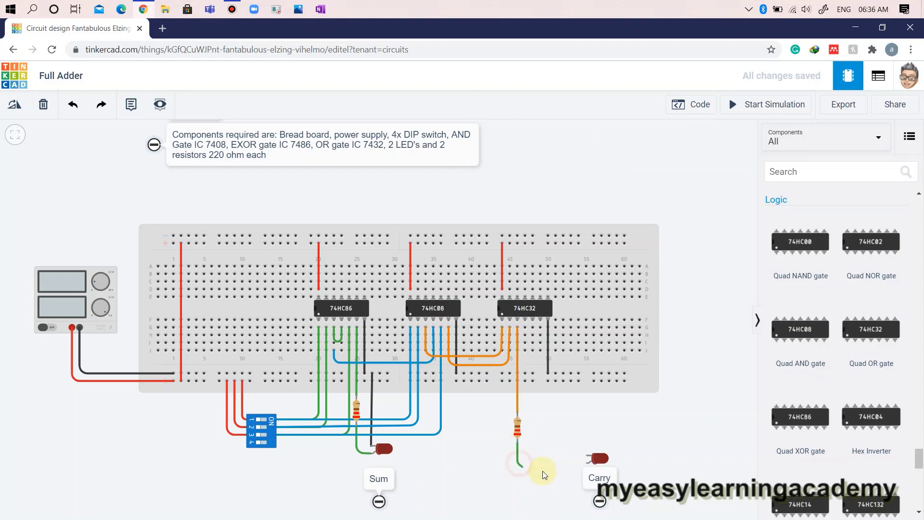
{"action": "left_click", "coordinate": [586, 463]}
{"action": "left_click", "coordinate": [713, 159]}
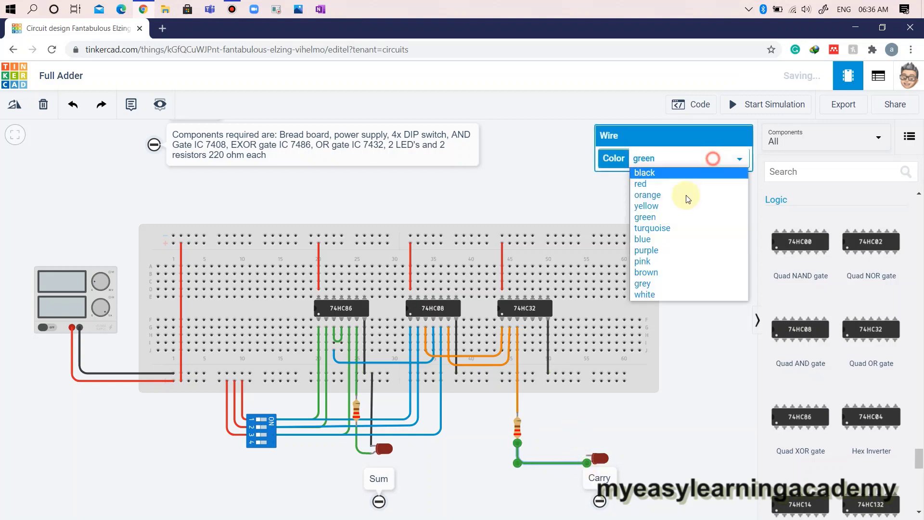
{"action": "left_click", "coordinate": [681, 195]}
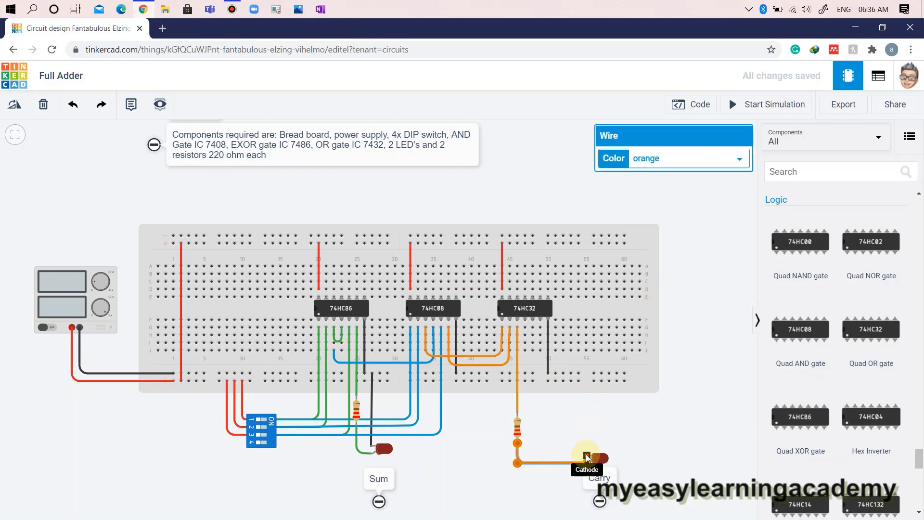
- Ground the Carry LED cathode with a black wire and start the simulation
{"action": "left_click_drag", "start_coordinate": [587, 457], "coordinate": [576, 374]}
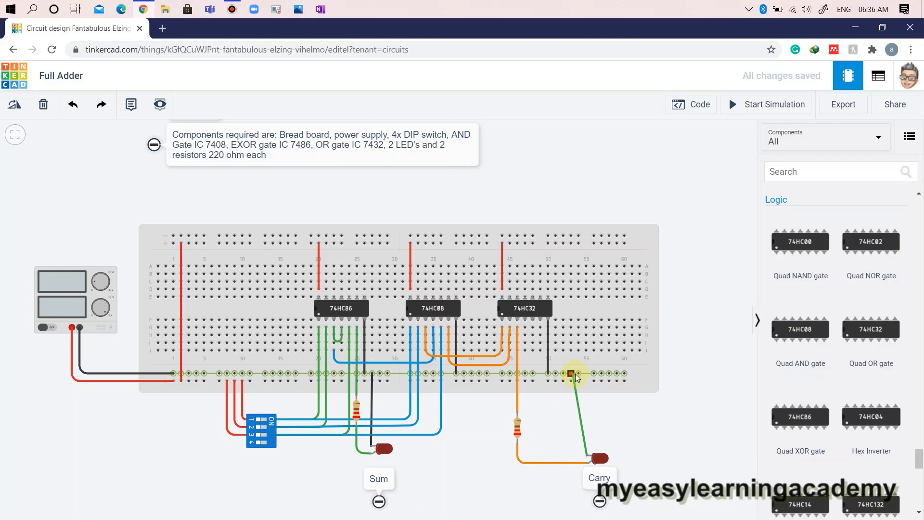
{"action": "left_click", "coordinate": [572, 374]}
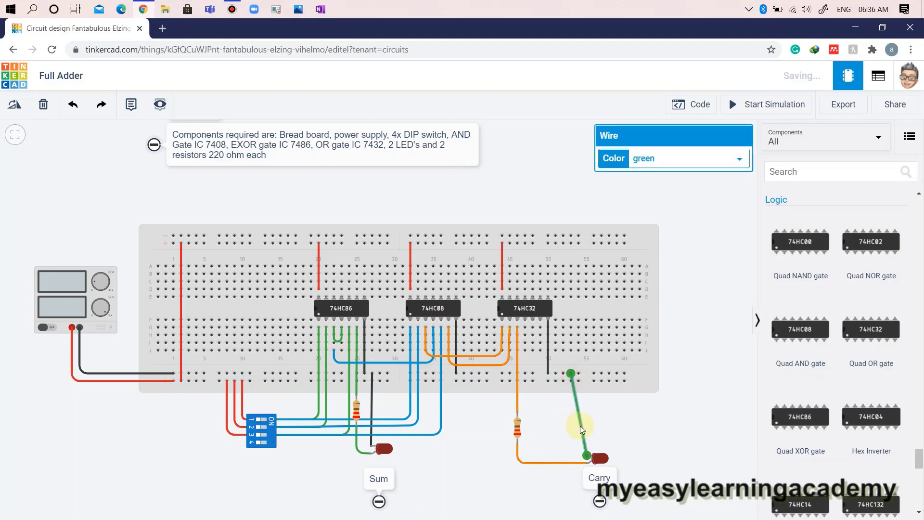
{"action": "left_click_drag", "start_coordinate": [583, 428], "coordinate": [571, 455]}
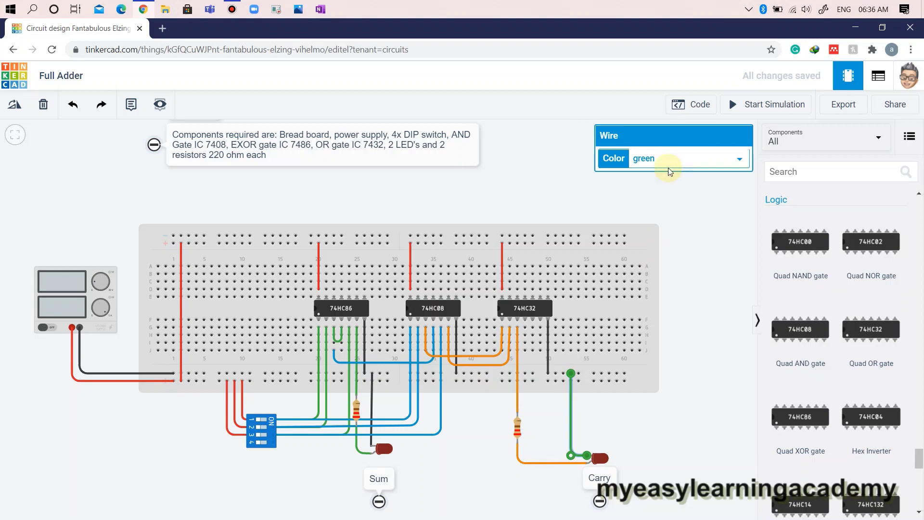
{"action": "left_click", "coordinate": [669, 171]}
{"action": "left_click", "coordinate": [667, 175]}
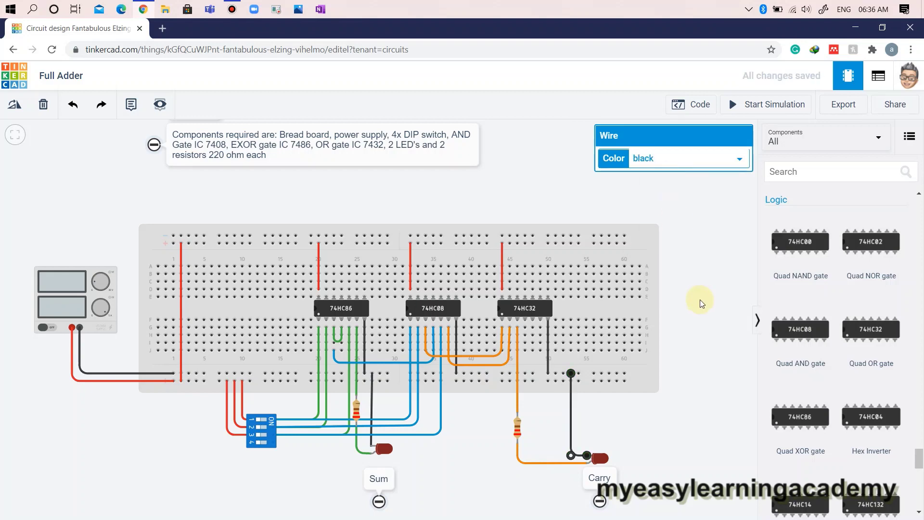
{"action": "left_click", "coordinate": [700, 299]}
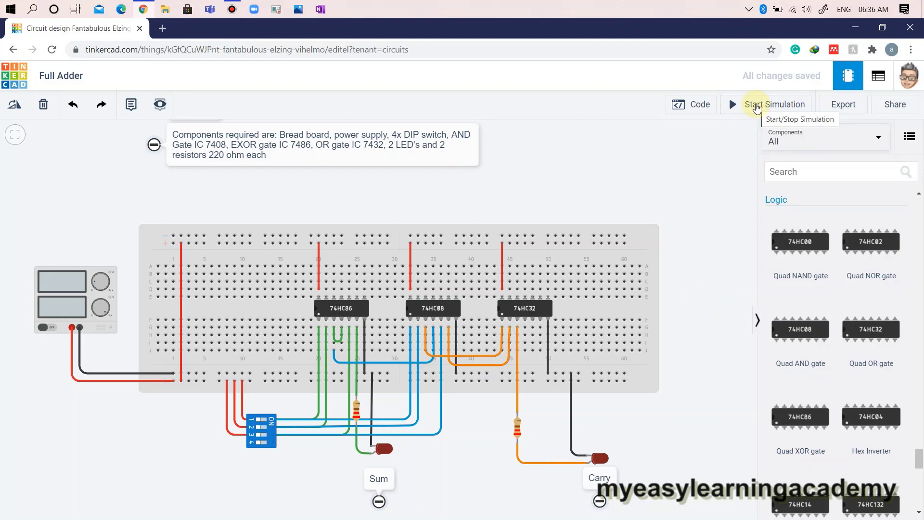
{"action": "left_click", "coordinate": [232, 9]}
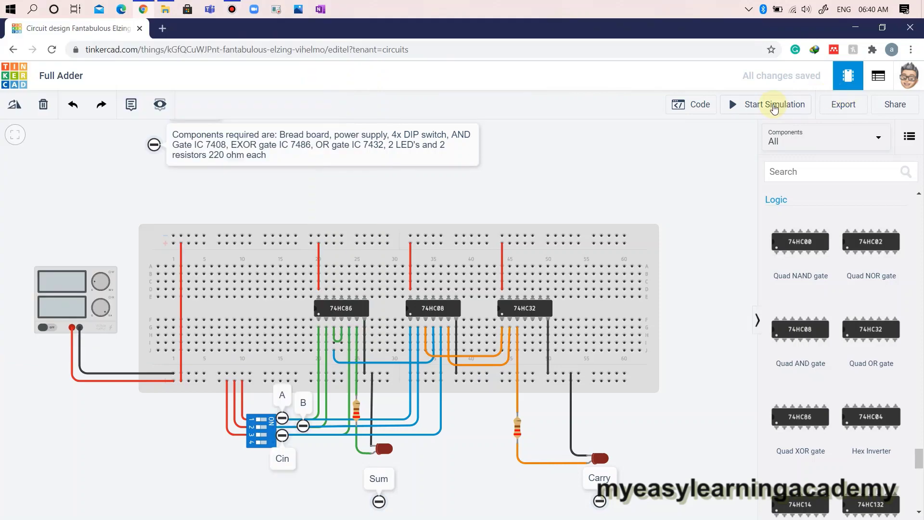
{"action": "left_click", "coordinate": [775, 108]}
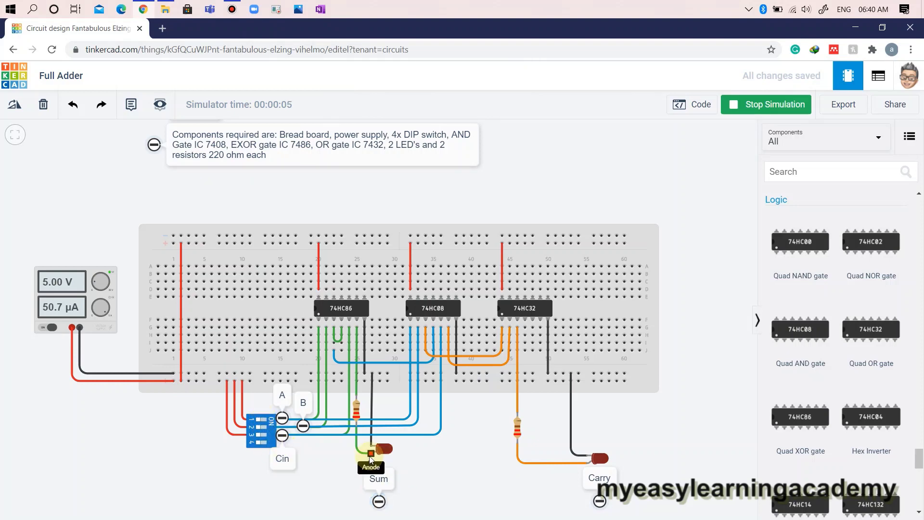
- Toggle the A, B and Cin switches through combinations lighting Sum only or Carry only
{"action": "left_click", "coordinate": [264, 428]}
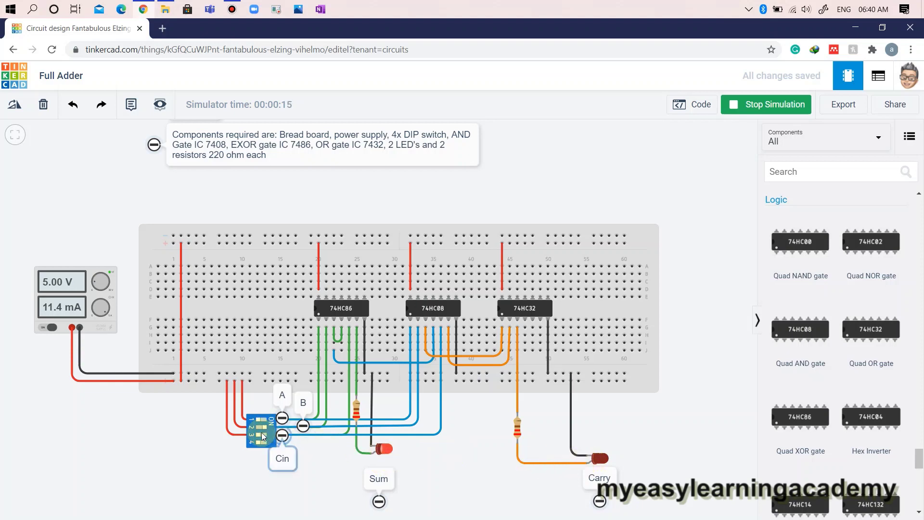
{"action": "left_click", "coordinate": [256, 427]}
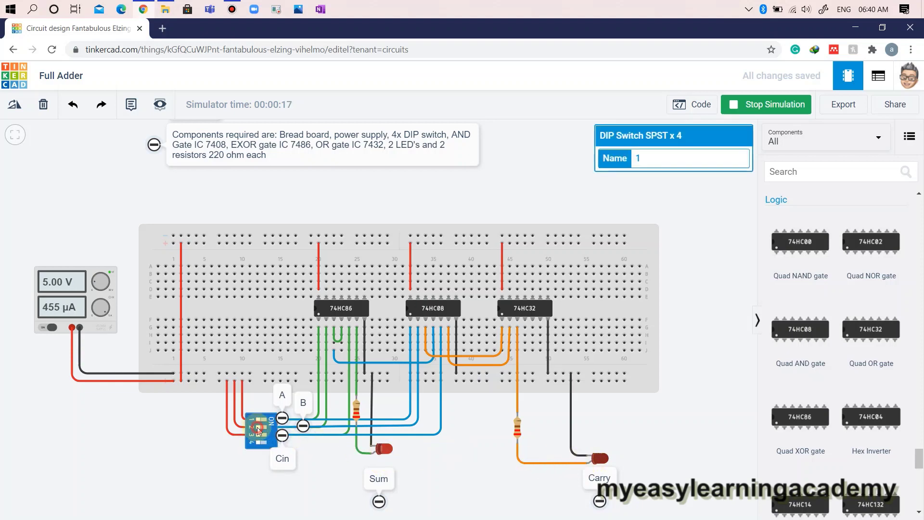
{"action": "left_click", "coordinate": [264, 436]}
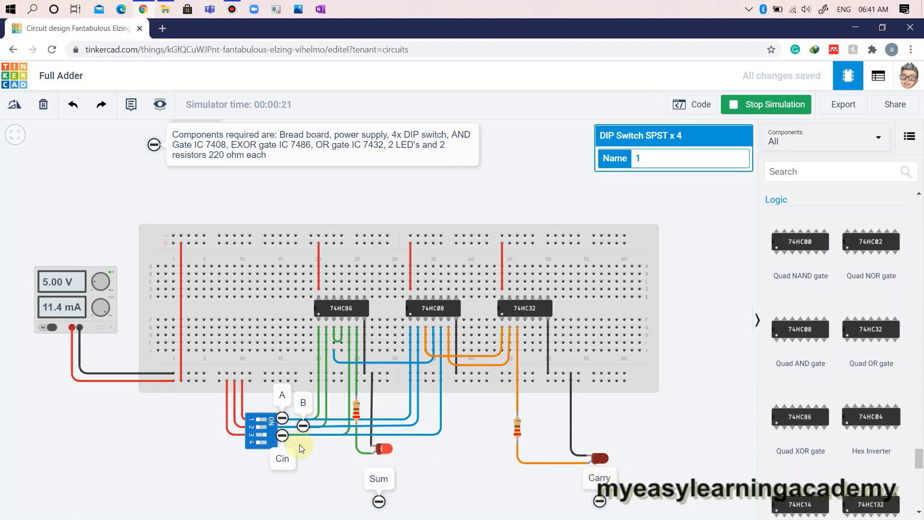
{"action": "left_click", "coordinate": [264, 427]}
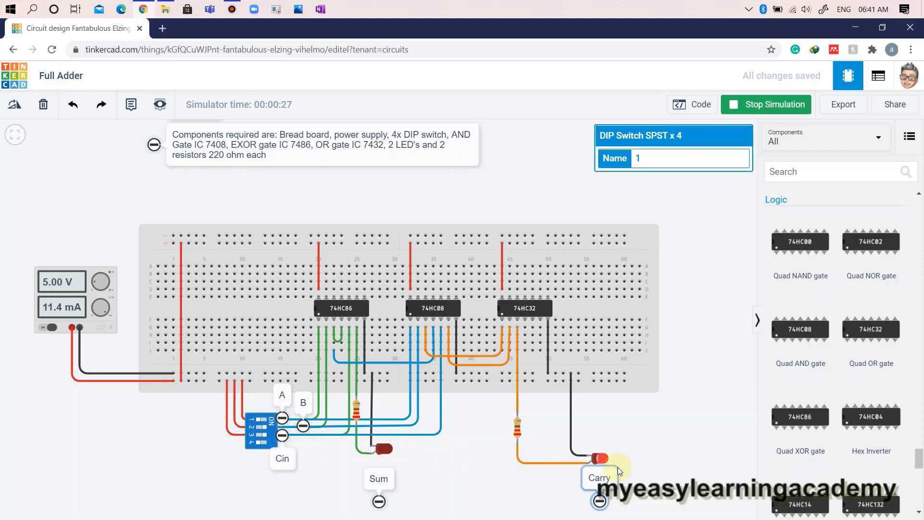
{"action": "left_click", "coordinate": [260, 436]}
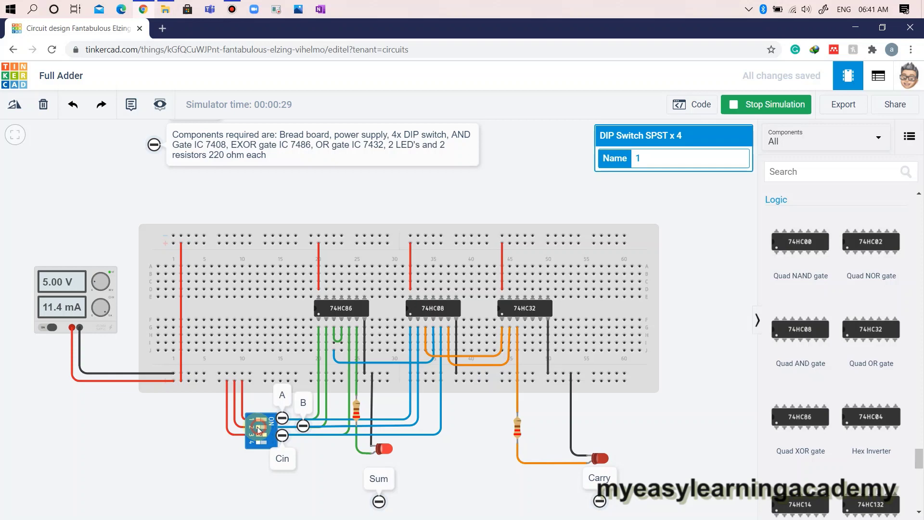
{"action": "left_click", "coordinate": [264, 425]}
{"action": "left_click", "coordinate": [264, 419]}
{"action": "left_click", "coordinate": [264, 436]}
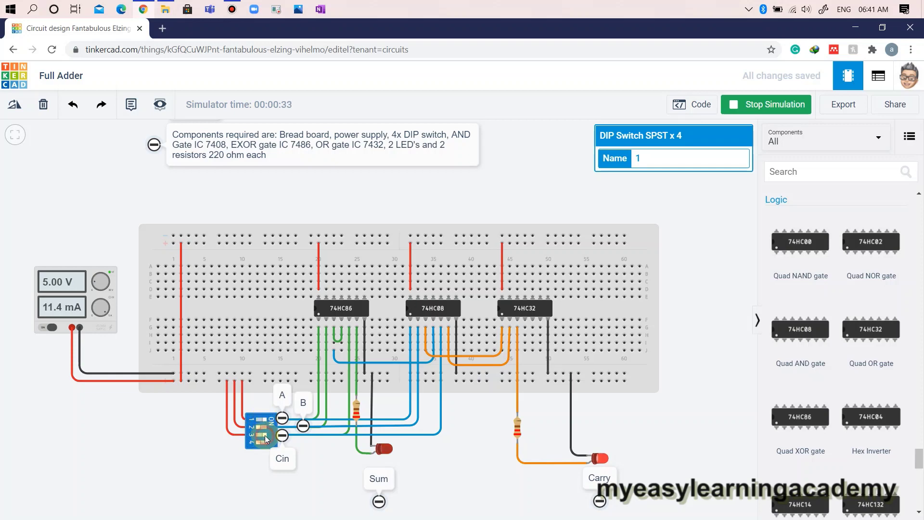
{"action": "left_click", "coordinate": [259, 436]}
{"action": "left_click", "coordinate": [264, 427]}
- Turn all three inputs on so both LEDs light, then switch Cin, B and A off
{"action": "left_click", "coordinate": [264, 435]}
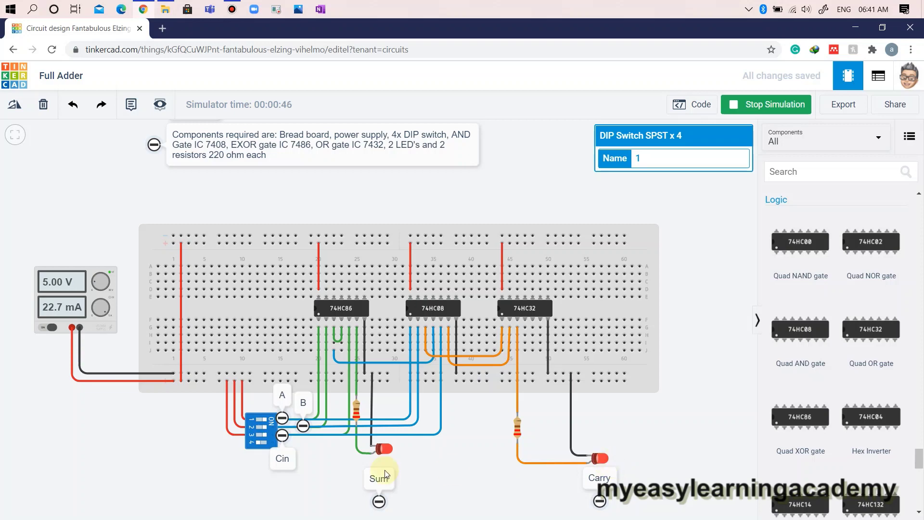
{"action": "left_click", "coordinate": [260, 436]}
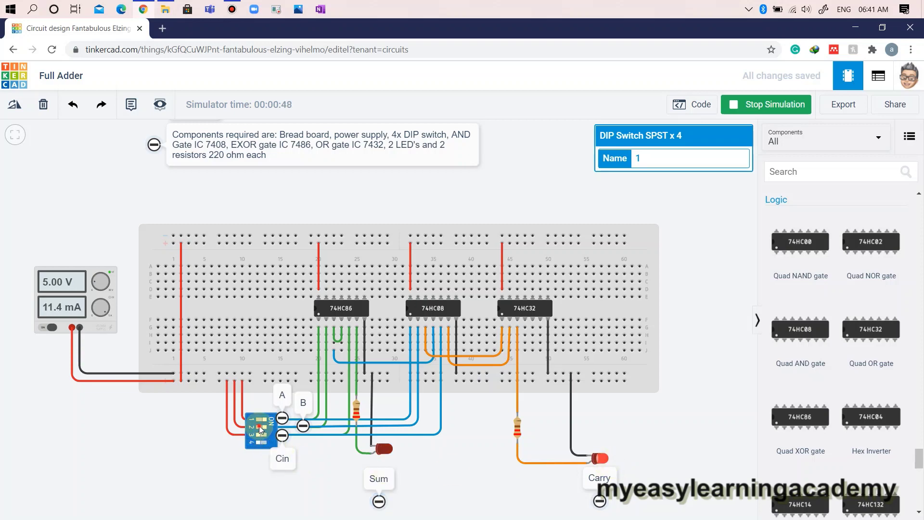
{"action": "left_click", "coordinate": [260, 427]}
{"action": "left_click", "coordinate": [259, 421]}
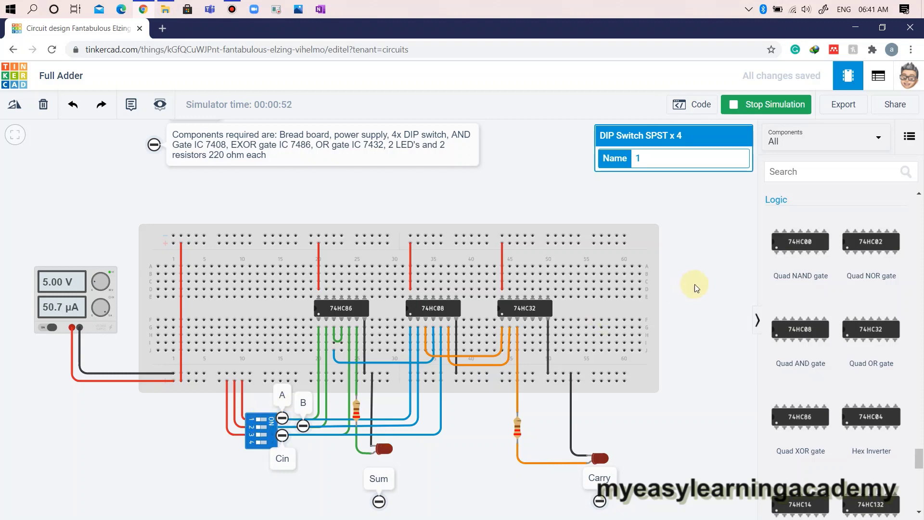
- Deselect the DIP switch and stop the running simulation
{"action": "left_click", "coordinate": [707, 227]}
{"action": "left_click", "coordinate": [763, 105]}
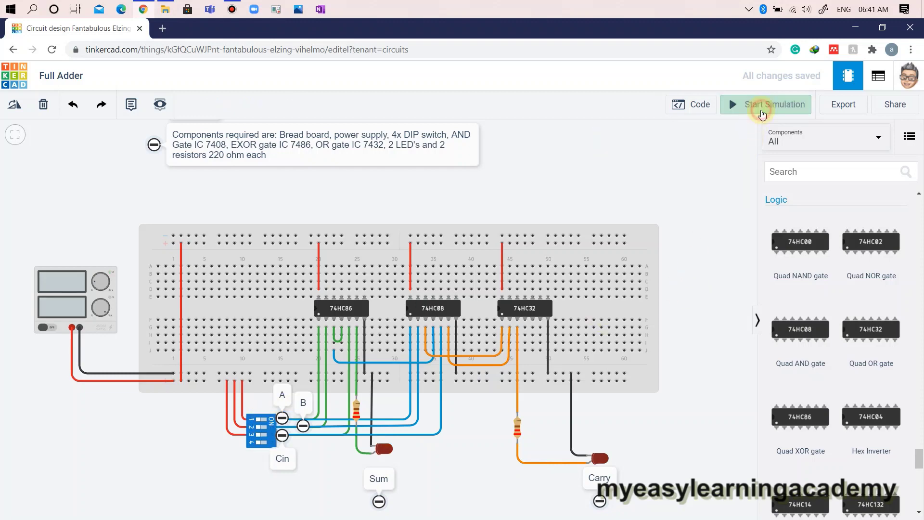